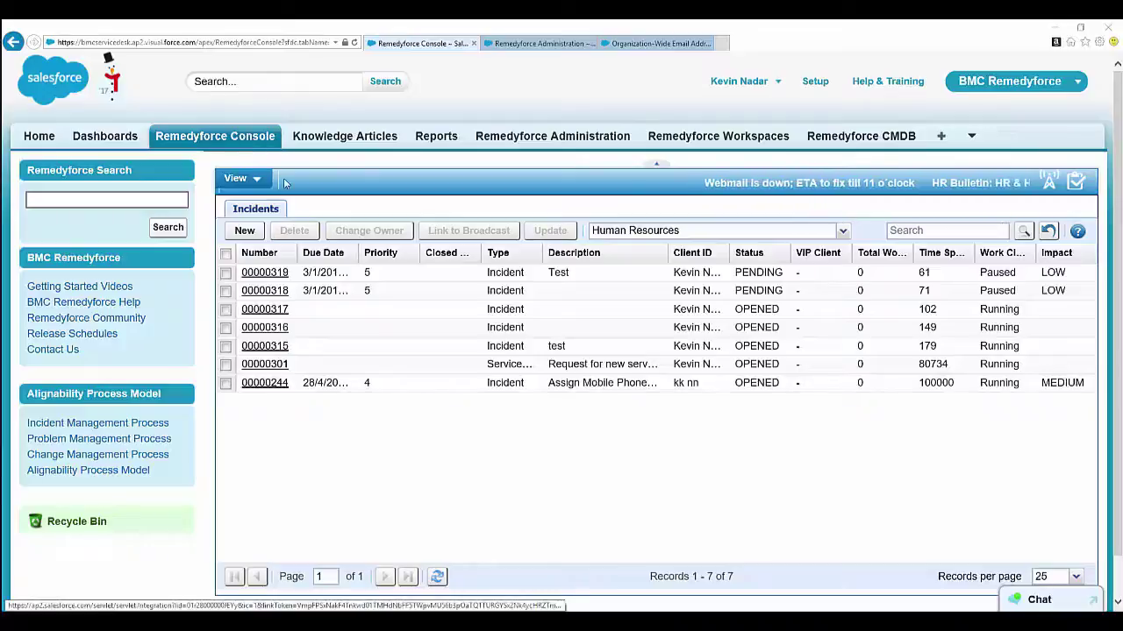
Open incident 00000318, then go to Administration's Agreements list under Manage Workflows and Other Processes
{"action": "double_click", "coordinate": [470, 298]}
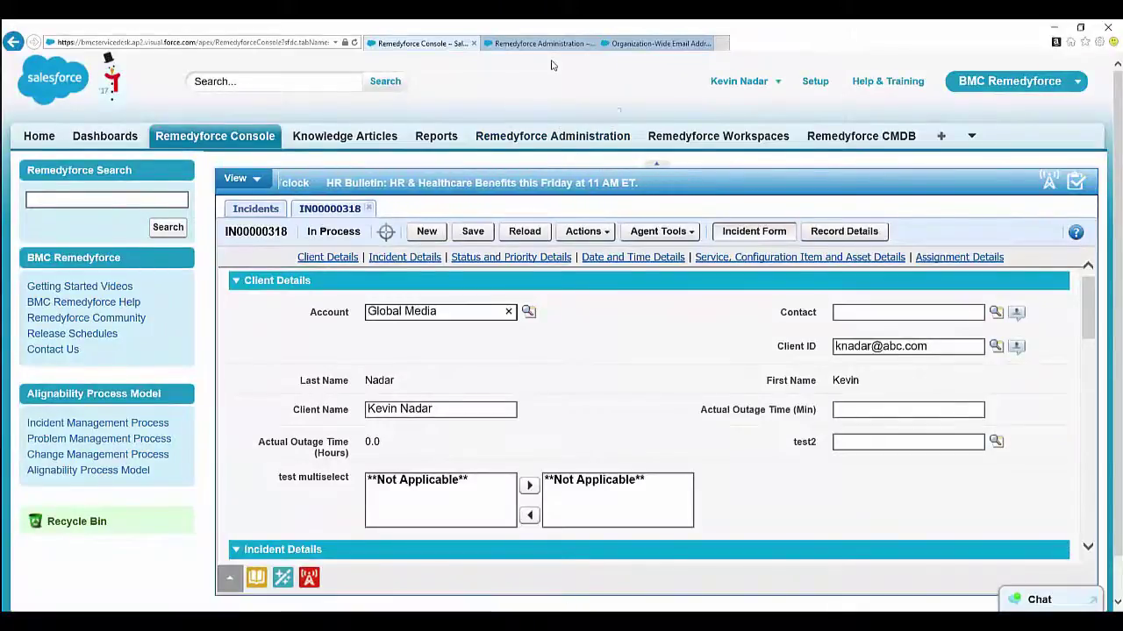
{"action": "left_click", "coordinate": [552, 49]}
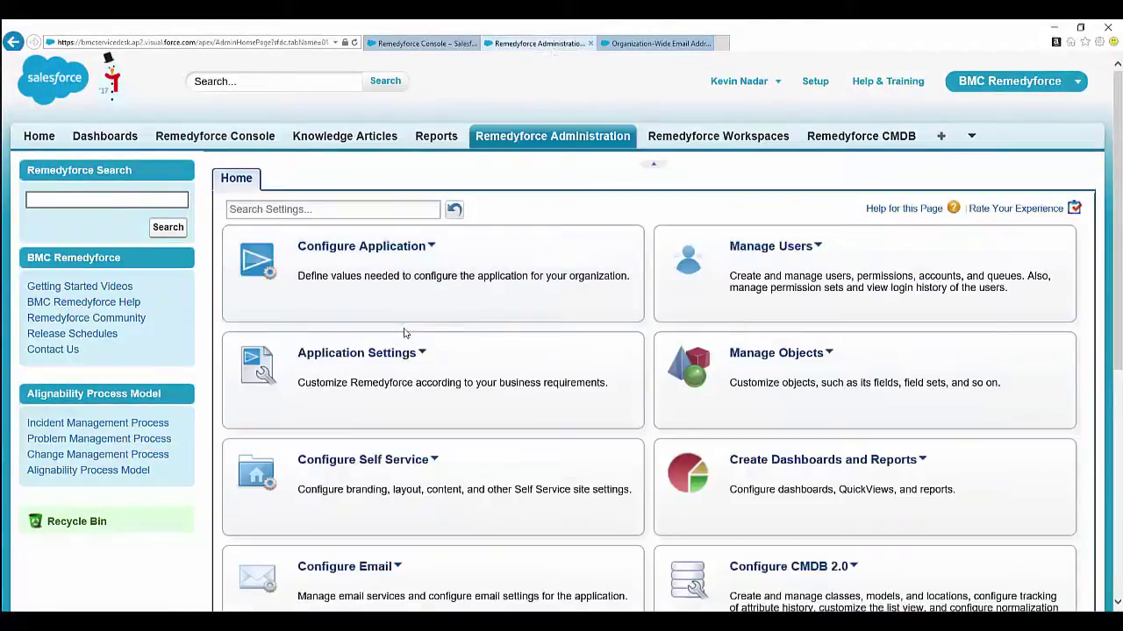
{"action": "scroll", "coordinate": [434, 383], "scroll_direction": "down", "scroll_amount": 3}
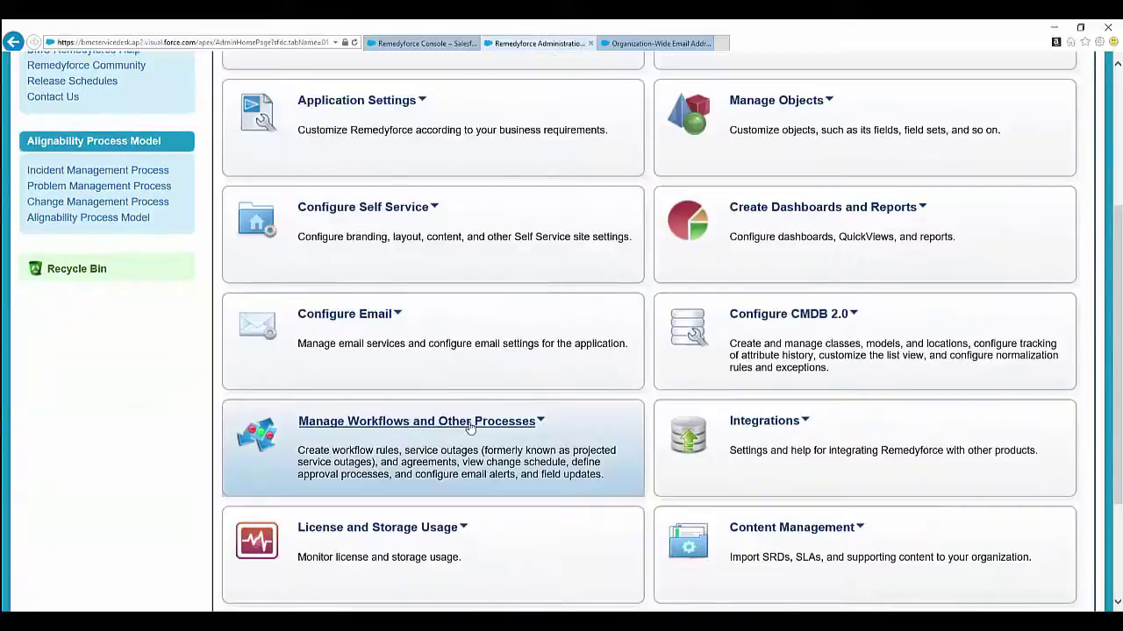
{"action": "left_click", "coordinate": [469, 427]}
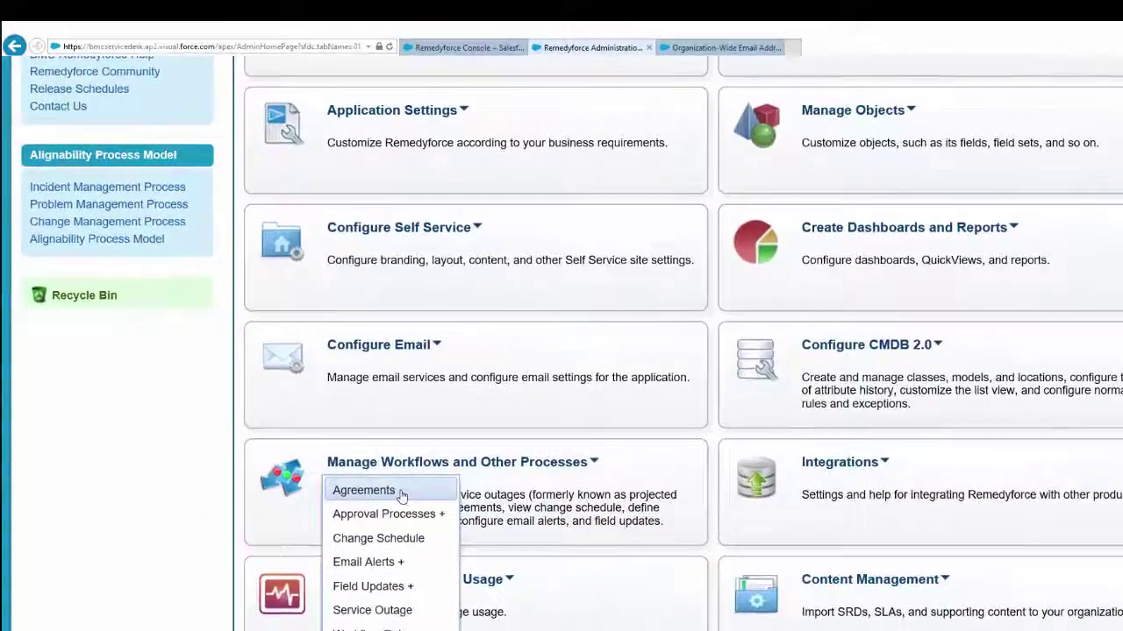
{"action": "left_click", "coordinate": [331, 446]}
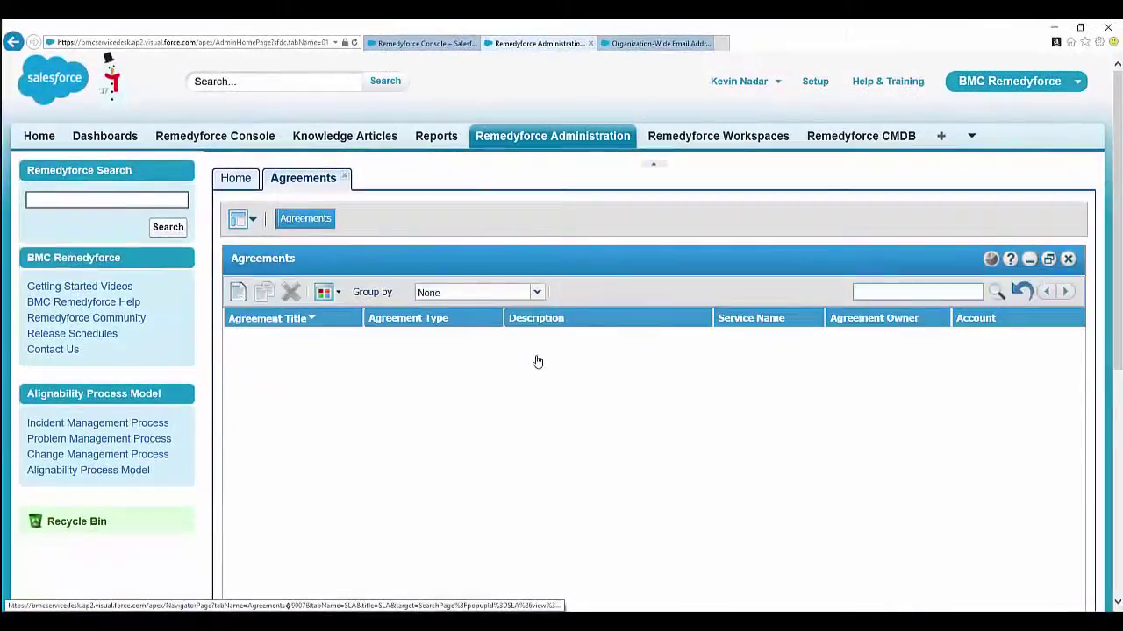
Open the 'category' service level agreement and scroll through its form
{"action": "left_click", "coordinate": [252, 431]}
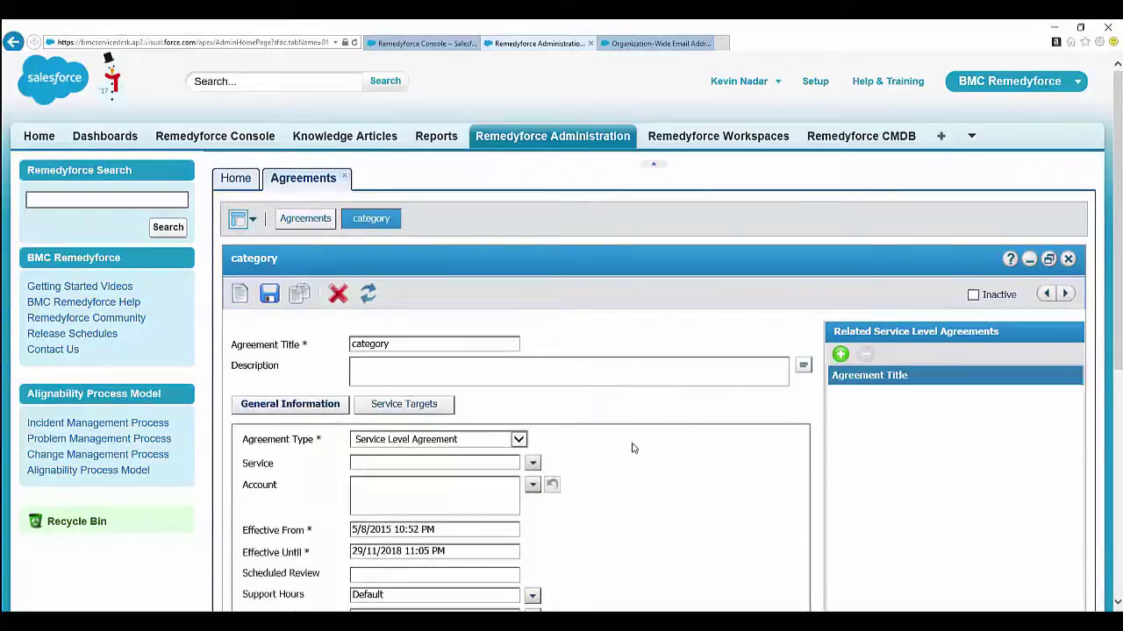
{"action": "scroll", "coordinate": [633, 449], "scroll_direction": "down", "scroll_amount": 2}
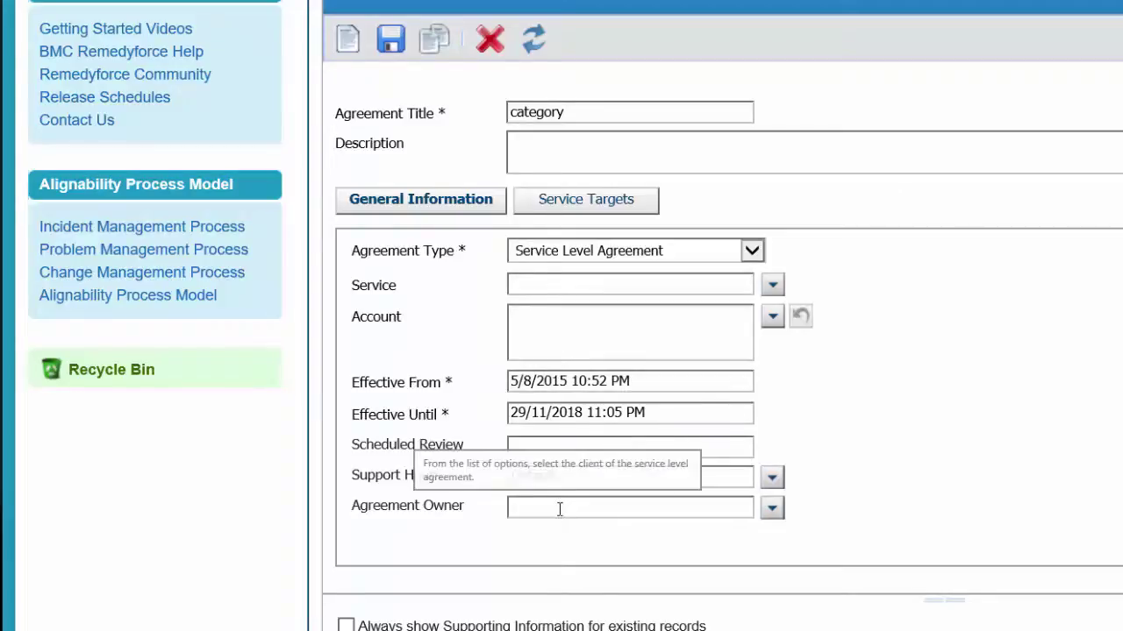
Check that service target cate1 qualifies on Category = Hardware, then close its details
{"action": "left_click", "coordinate": [613, 211]}
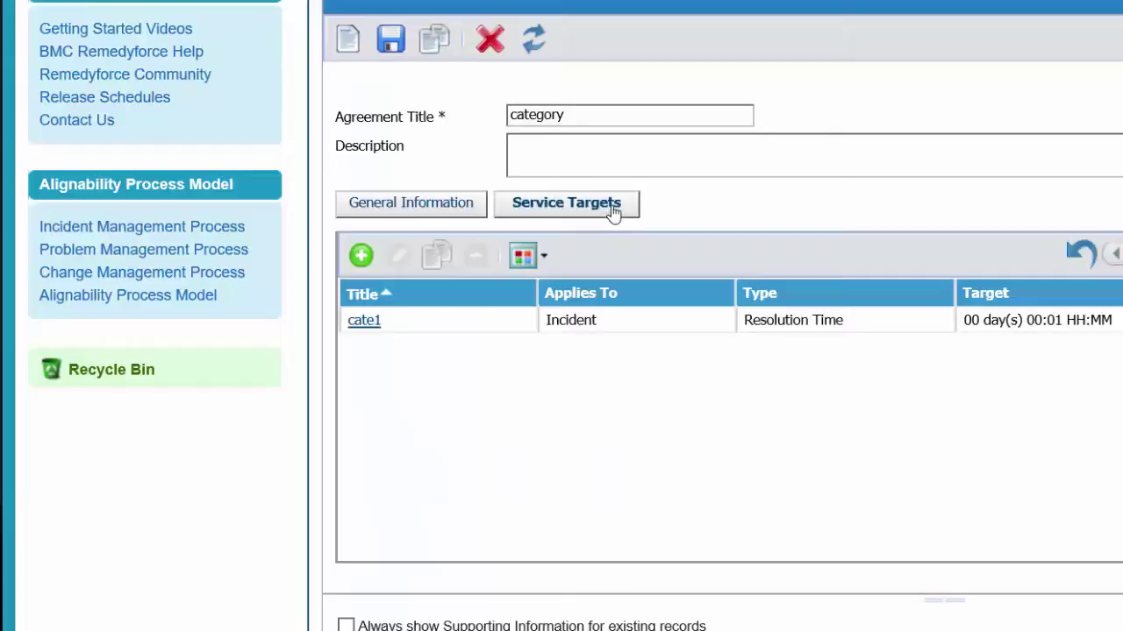
{"action": "left_click", "coordinate": [378, 325]}
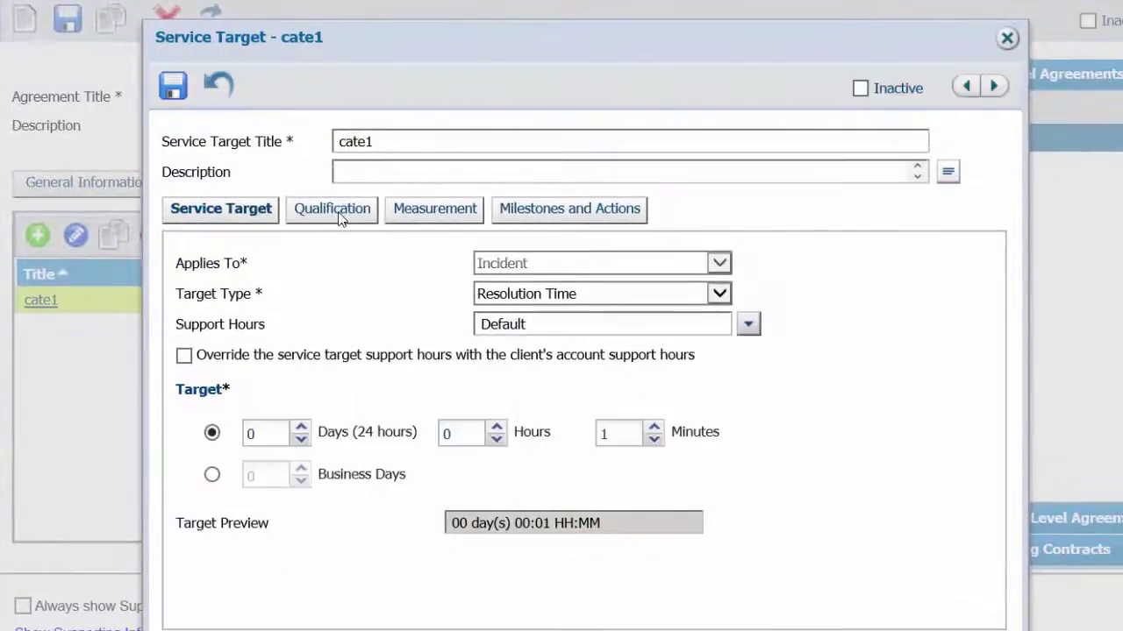
{"action": "left_click", "coordinate": [337, 215]}
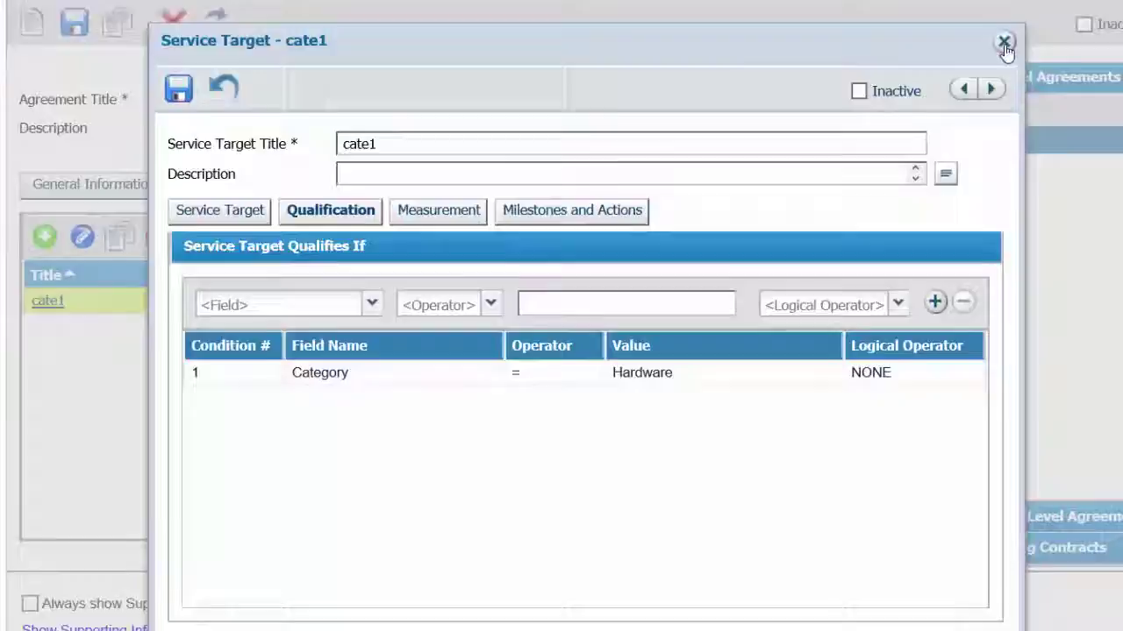
{"action": "left_click", "coordinate": [1006, 40]}
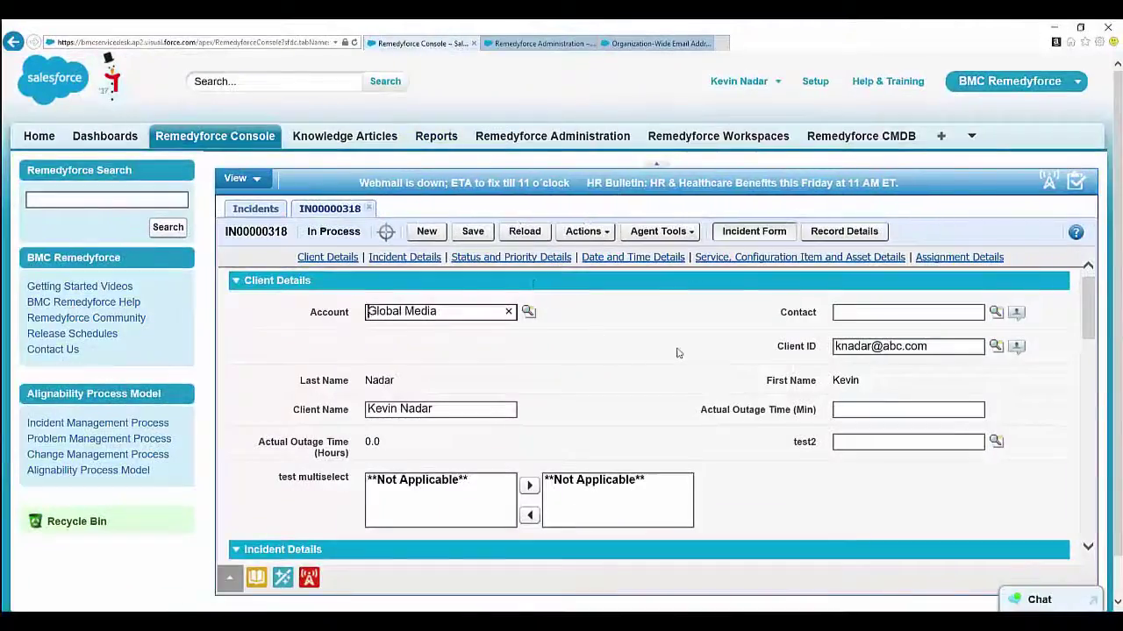
Set incident 00000318's Category to Hardware by typing 'hard'
{"action": "scroll", "coordinate": [649, 378], "scroll_direction": "down", "scroll_amount": 5}
{"action": "scroll", "coordinate": [635, 431], "scroll_direction": "down", "scroll_amount": 8}
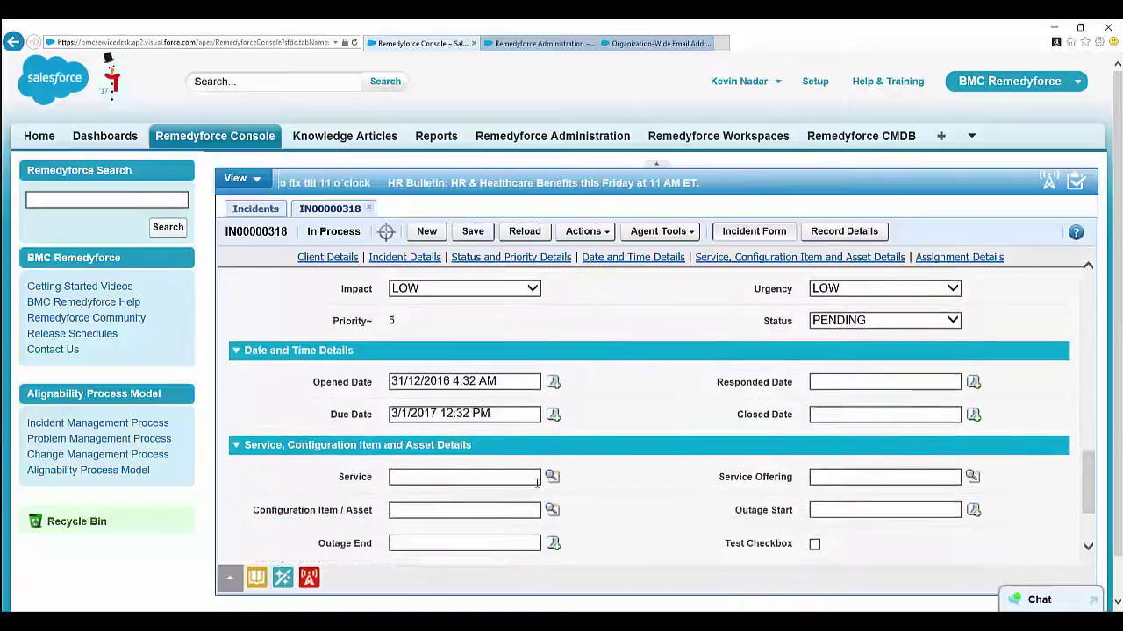
{"action": "scroll", "coordinate": [680, 447], "scroll_direction": "up", "scroll_amount": 6}
{"action": "scroll", "coordinate": [680, 453], "scroll_direction": "up", "scroll_amount": 3}
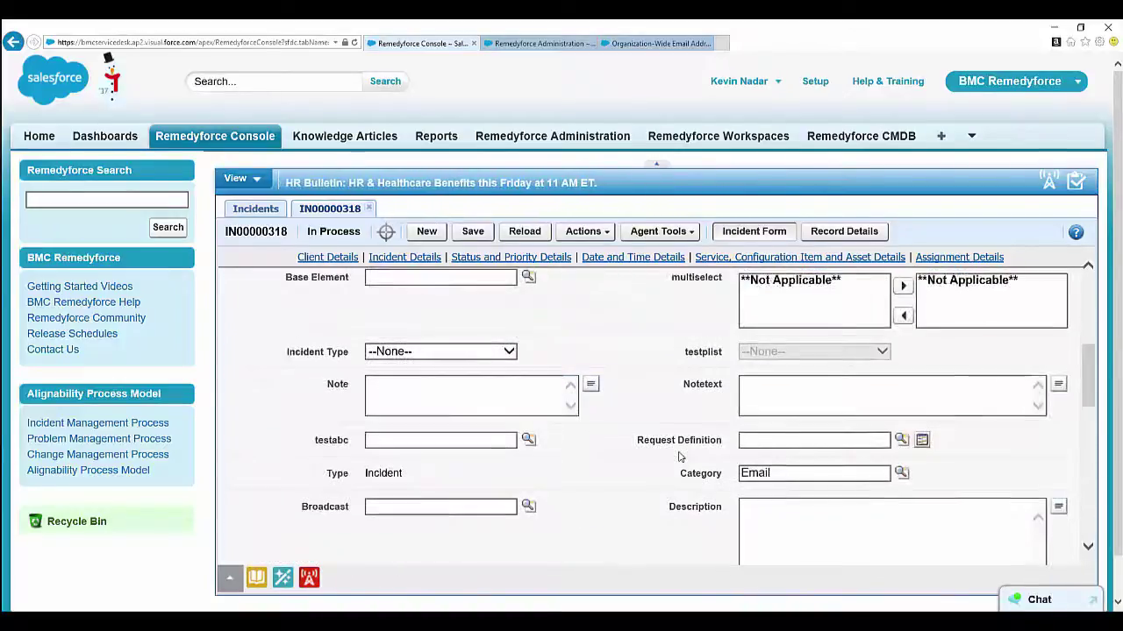
{"action": "left_click_drag", "start_coordinate": [782, 476], "coordinate": [744, 476]}
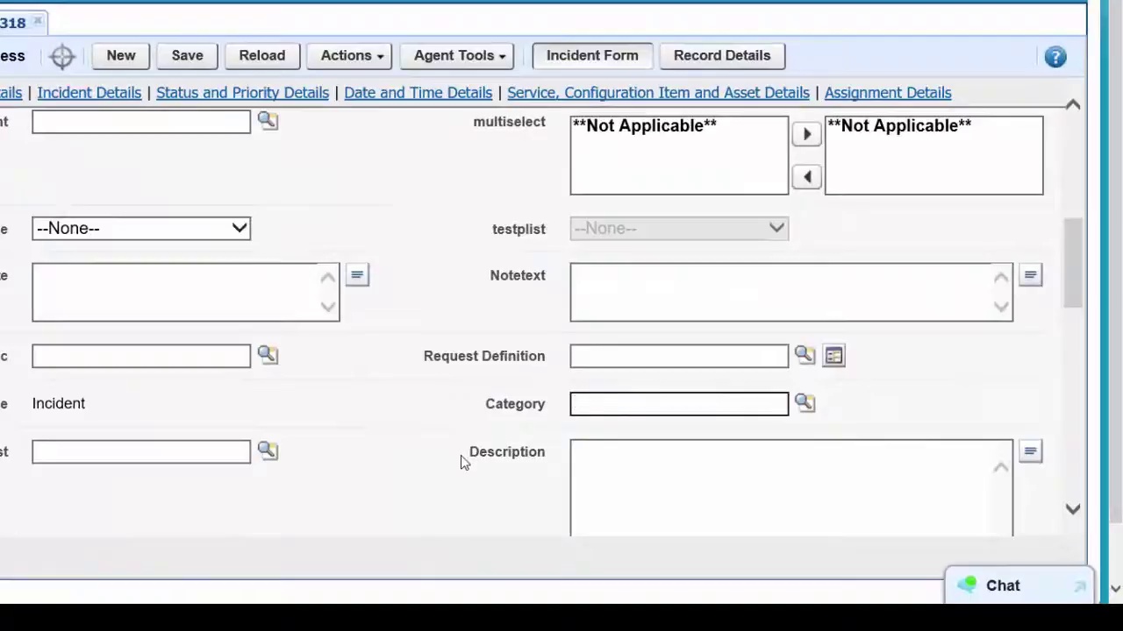
{"action": "type", "text": "hard"}
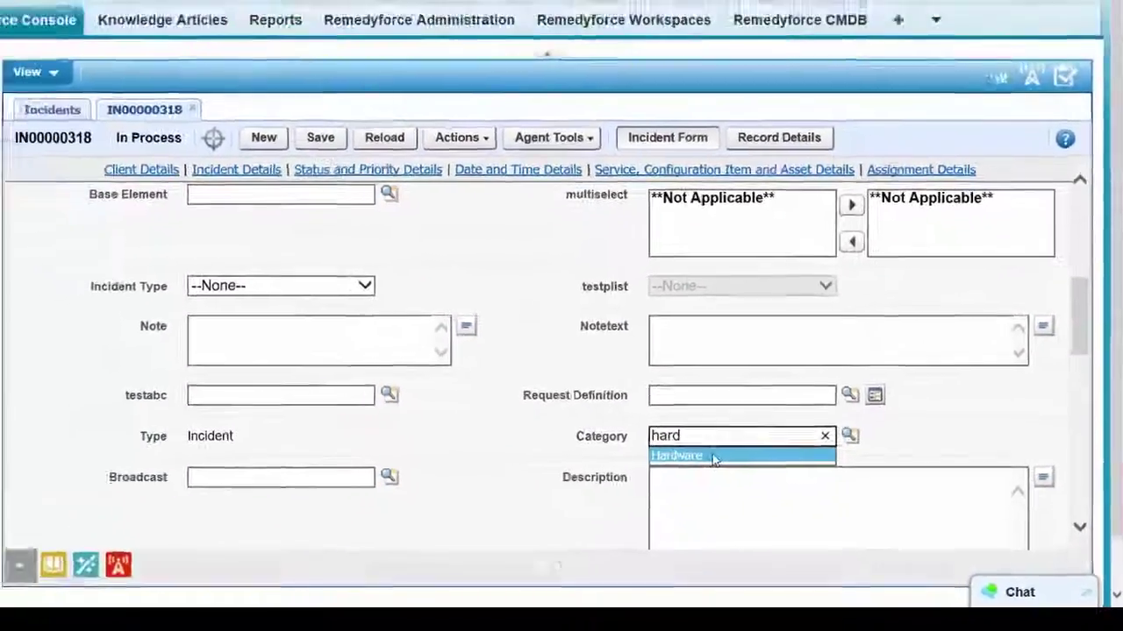
{"action": "left_click", "coordinate": [660, 428]}
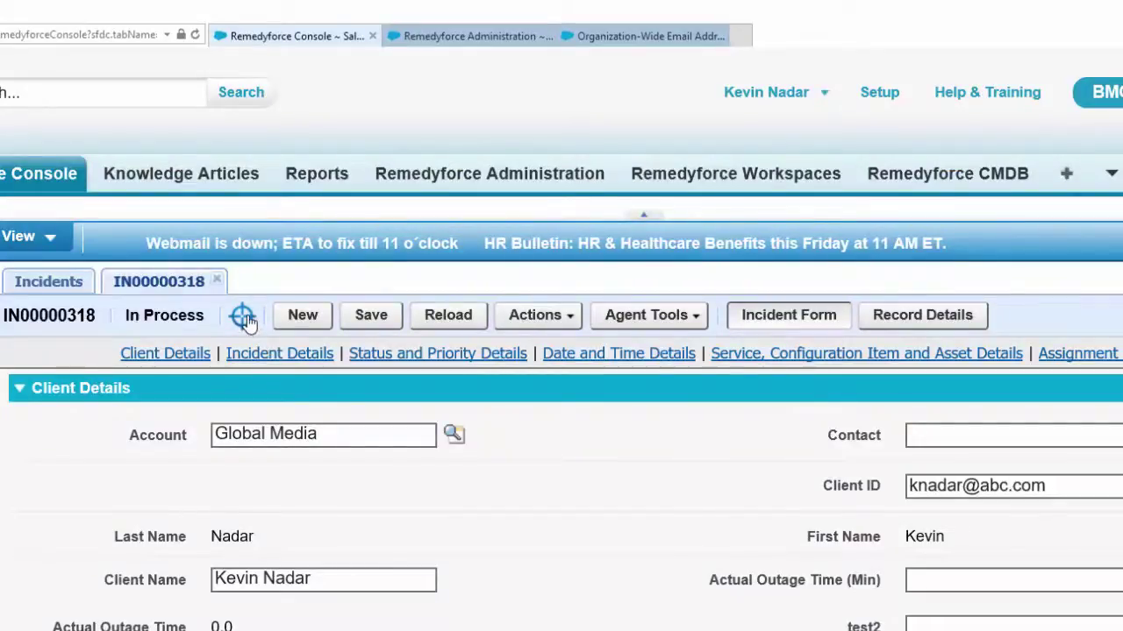
Confirm cate1 is attached to the incident with its clock not started
{"action": "left_click", "coordinate": [245, 319]}
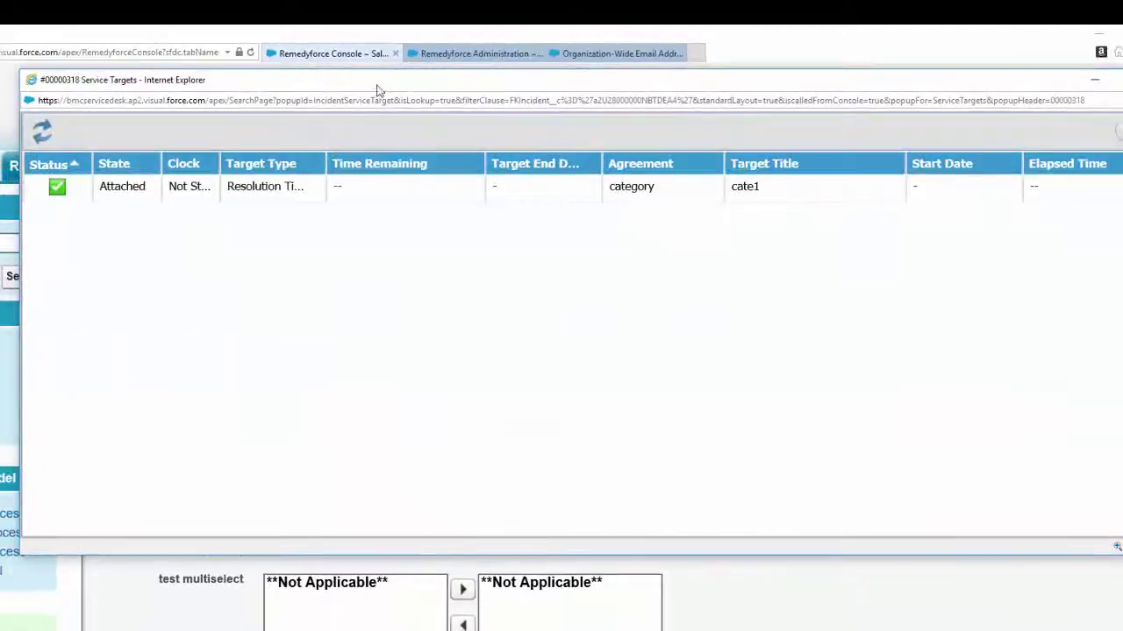
{"action": "left_click_drag", "start_coordinate": [377, 91], "coordinate": [294, 162]}
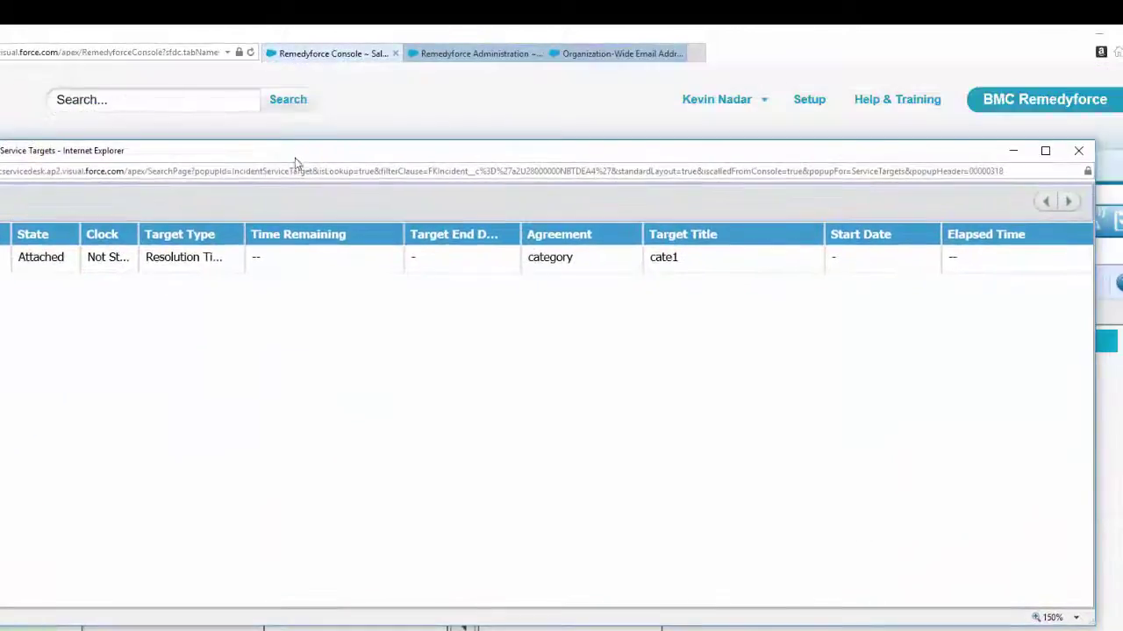
{"action": "left_click_drag", "start_coordinate": [136, 234], "coordinate": [166, 235]}
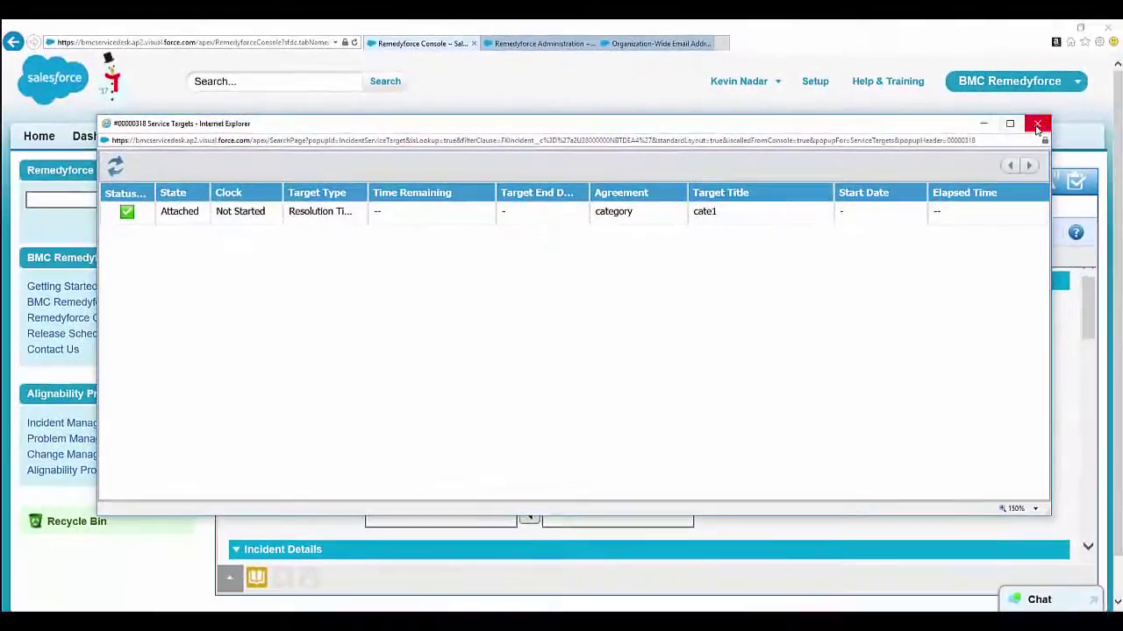
{"action": "left_click", "coordinate": [1037, 125]}
{"action": "scroll", "coordinate": [834, 436], "scroll_direction": "down", "scroll_amount": 4}
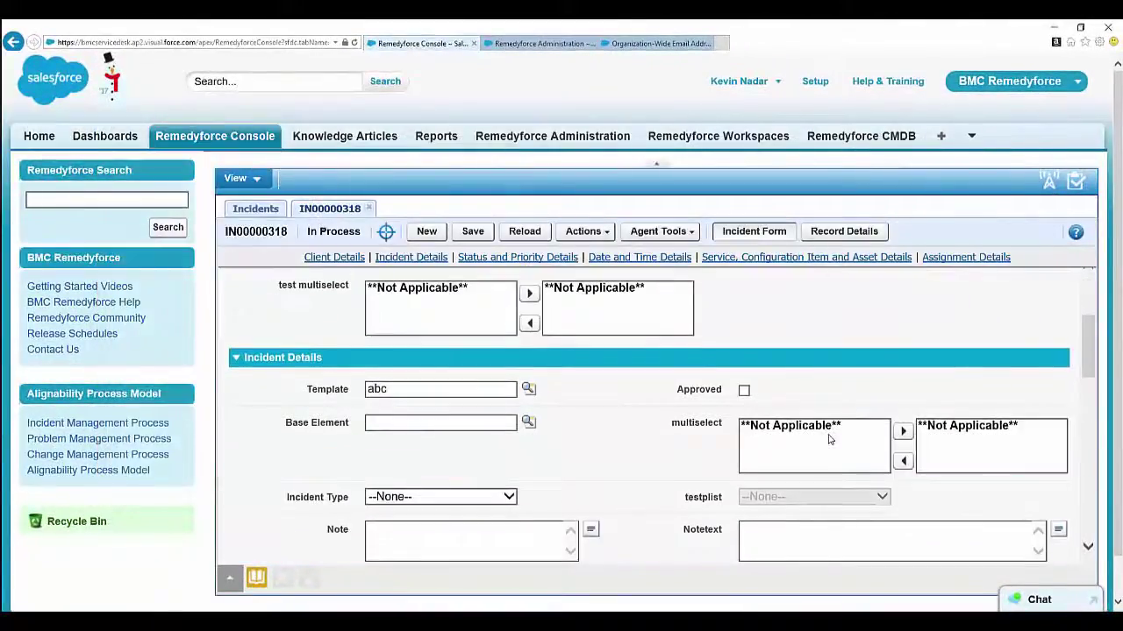
Recheck the cate1 target, widening the Agreement and Target Title columns, then close the window
{"action": "scroll", "coordinate": [702, 484], "scroll_direction": "down", "scroll_amount": 10}
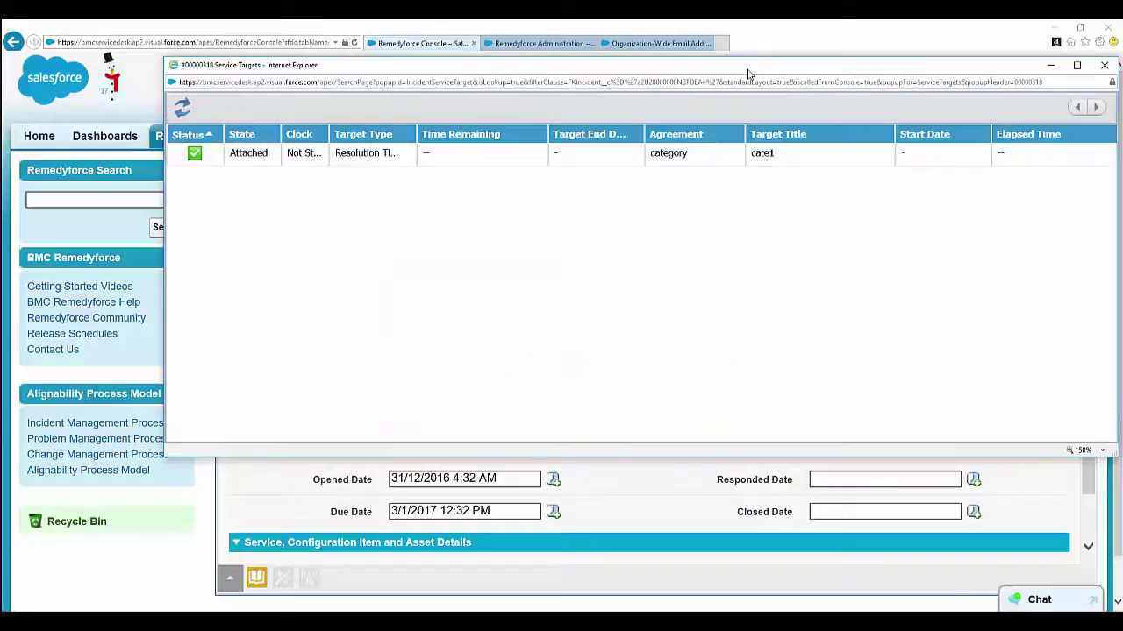
{"action": "left_click_drag", "start_coordinate": [748, 66], "coordinate": [591, 201]}
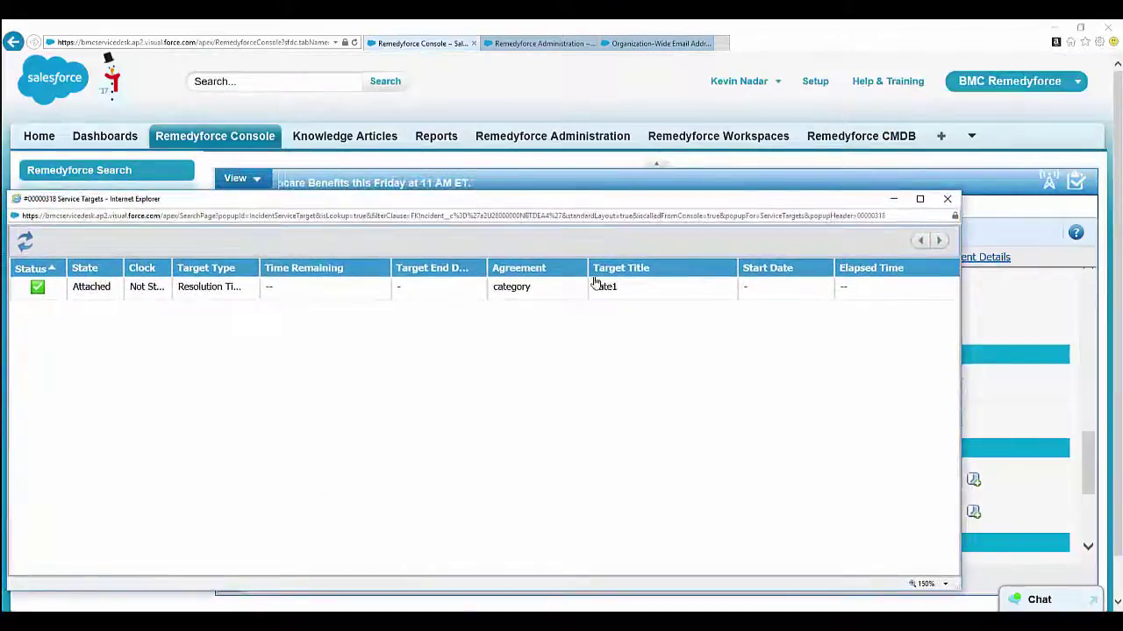
{"action": "left_click_drag", "start_coordinate": [589, 268], "coordinate": [628, 268]}
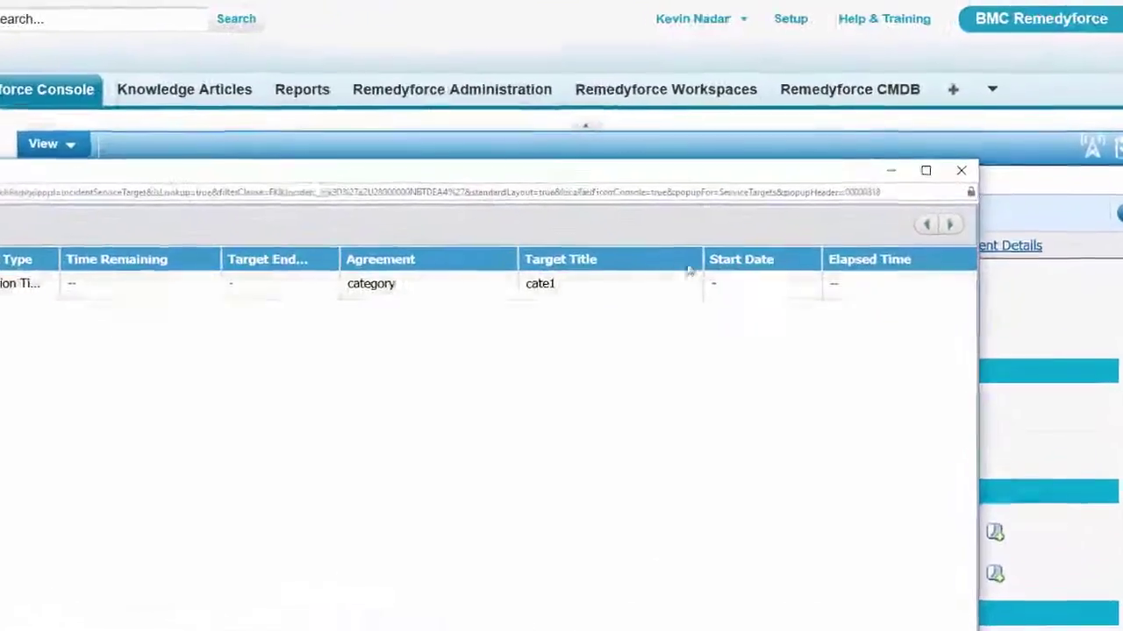
{"action": "left_click_drag", "start_coordinate": [677, 249], "coordinate": [751, 246]}
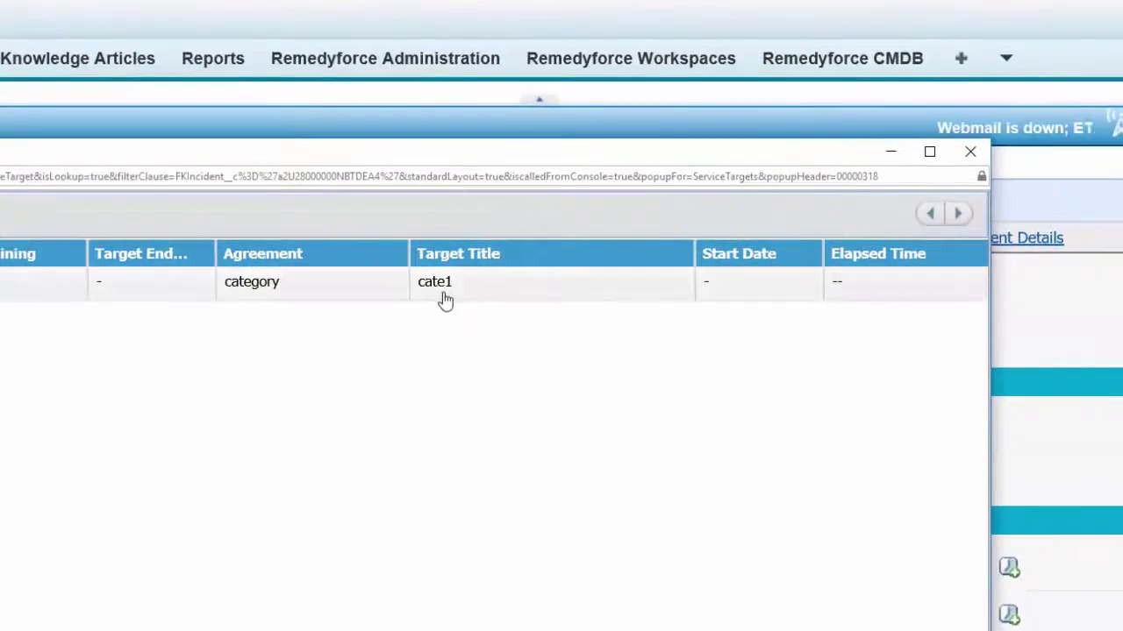
{"action": "left_click", "coordinate": [970, 151]}
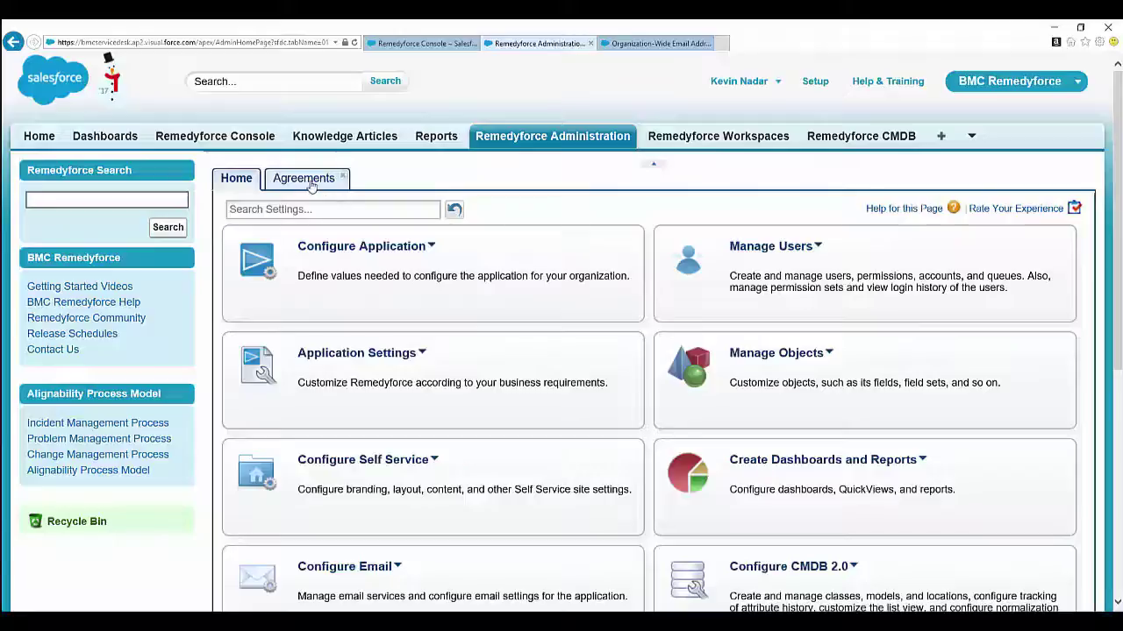
{"action": "left_click", "coordinate": [307, 181]}
{"action": "left_click", "coordinate": [306, 219]}
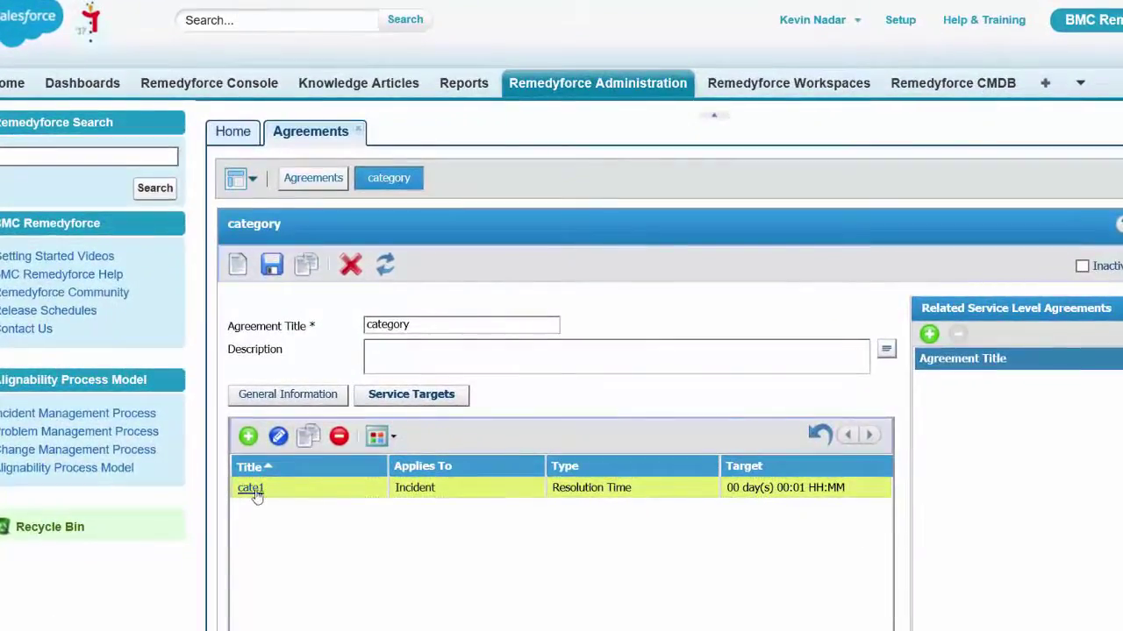
{"action": "left_click", "coordinate": [252, 489]}
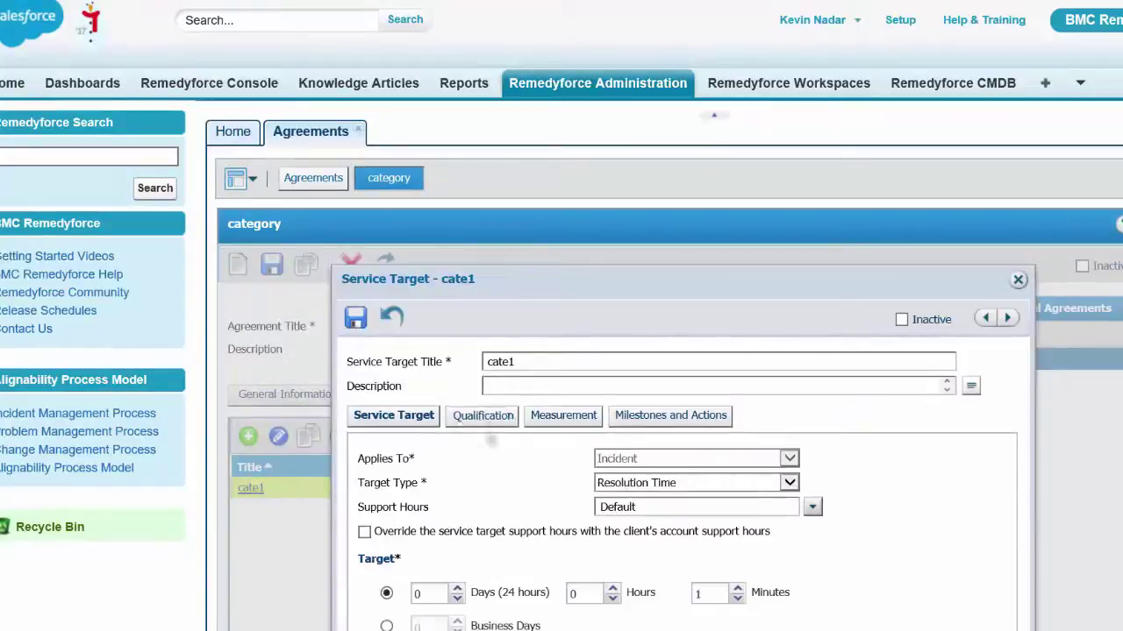
{"action": "left_click", "coordinate": [484, 415]}
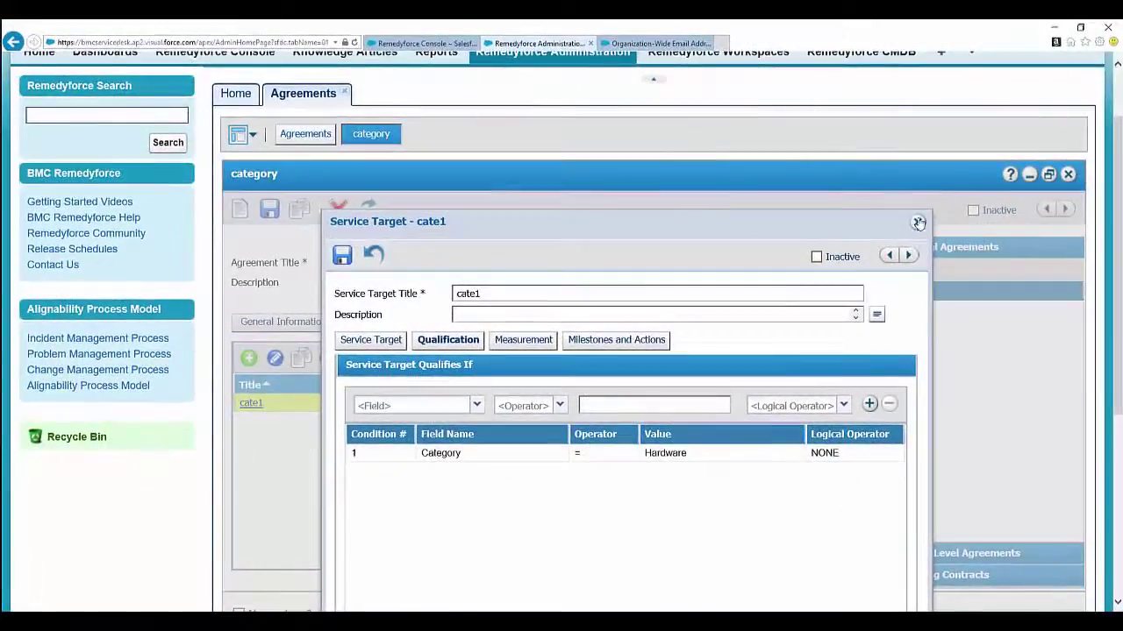
{"action": "left_click", "coordinate": [917, 223]}
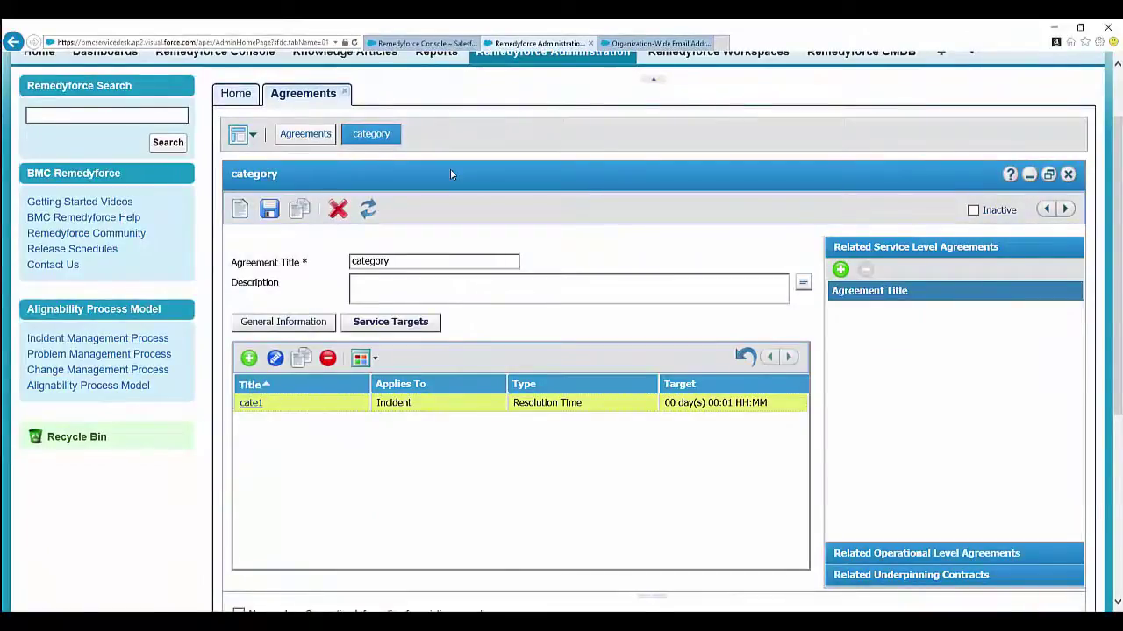
{"action": "scroll", "coordinate": [556, 196], "scroll_direction": "up", "scroll_amount": 2}
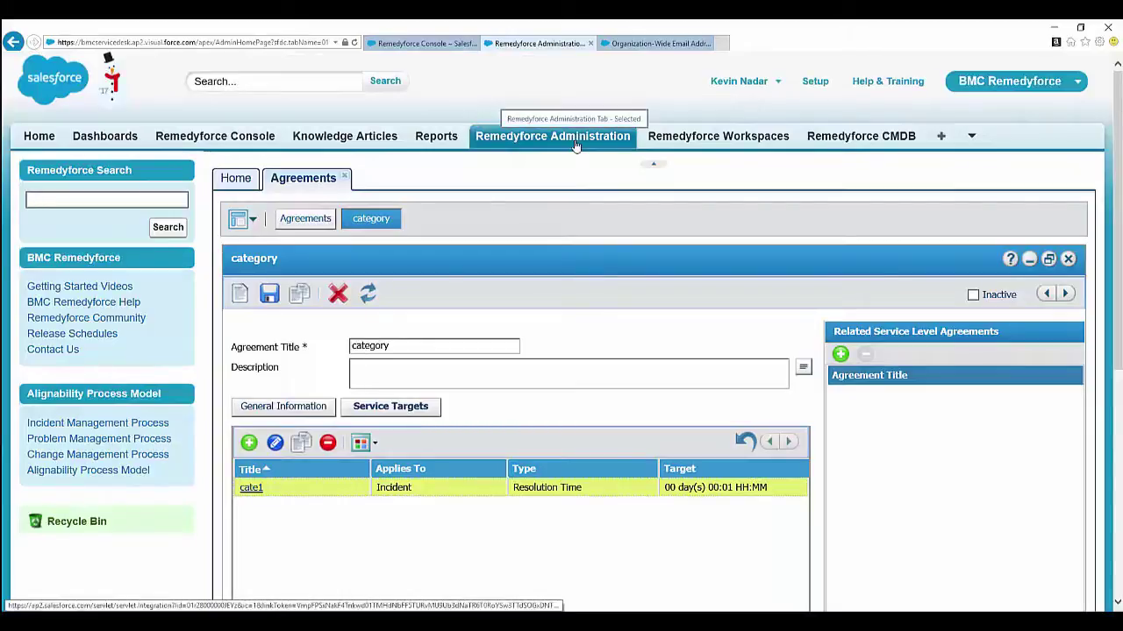
Start the milestone processor in General Application Settings and acknowledge the saved settings
{"action": "left_click", "coordinate": [242, 186]}
{"action": "left_click", "coordinate": [367, 352]}
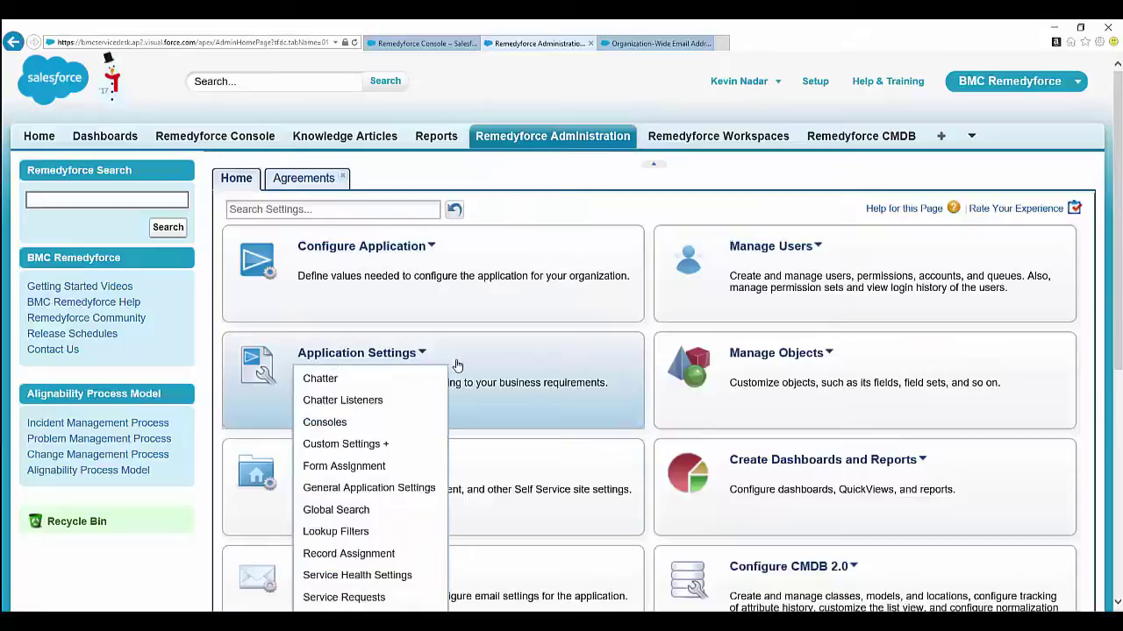
{"action": "scroll", "coordinate": [409, 450], "scroll_direction": "down", "scroll_amount": 2}
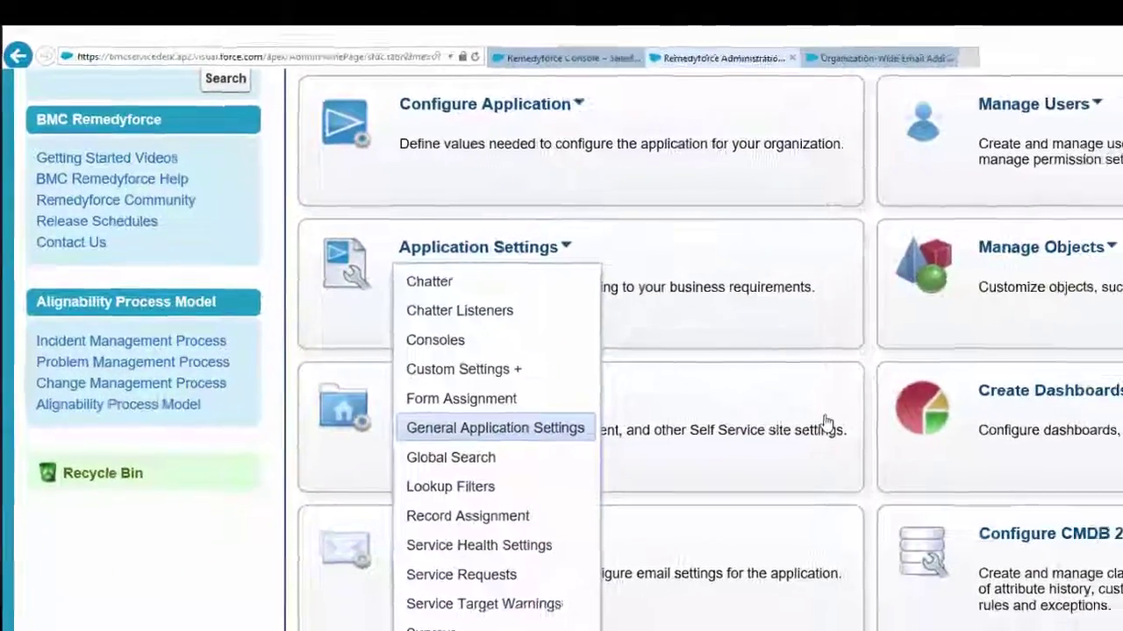
{"action": "left_click", "coordinate": [403, 349]}
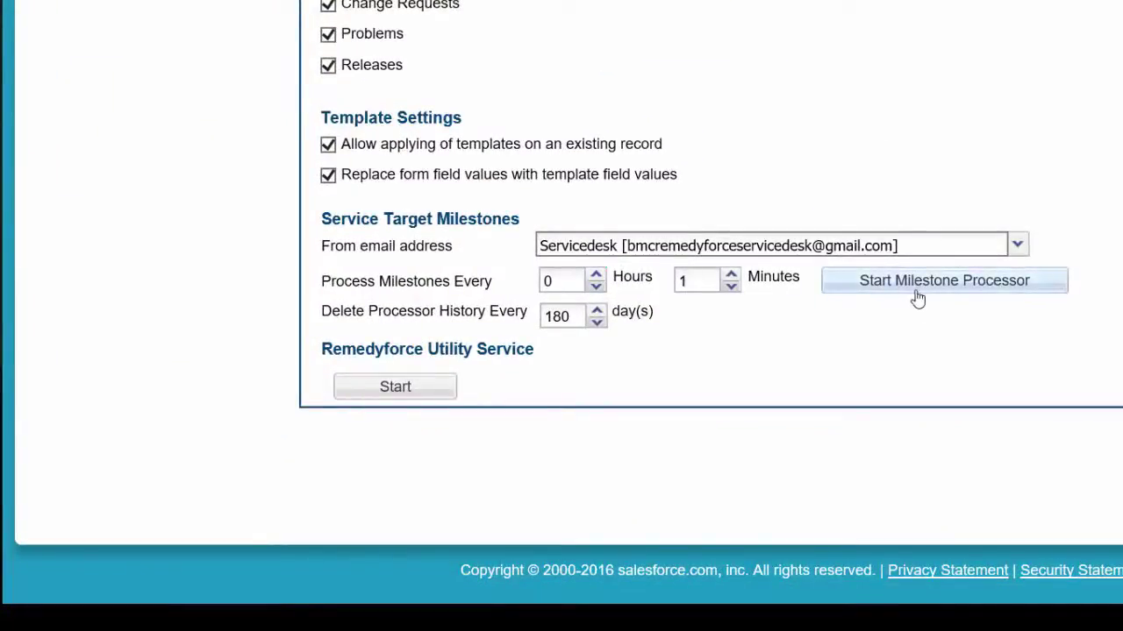
{"action": "left_click", "coordinate": [936, 294]}
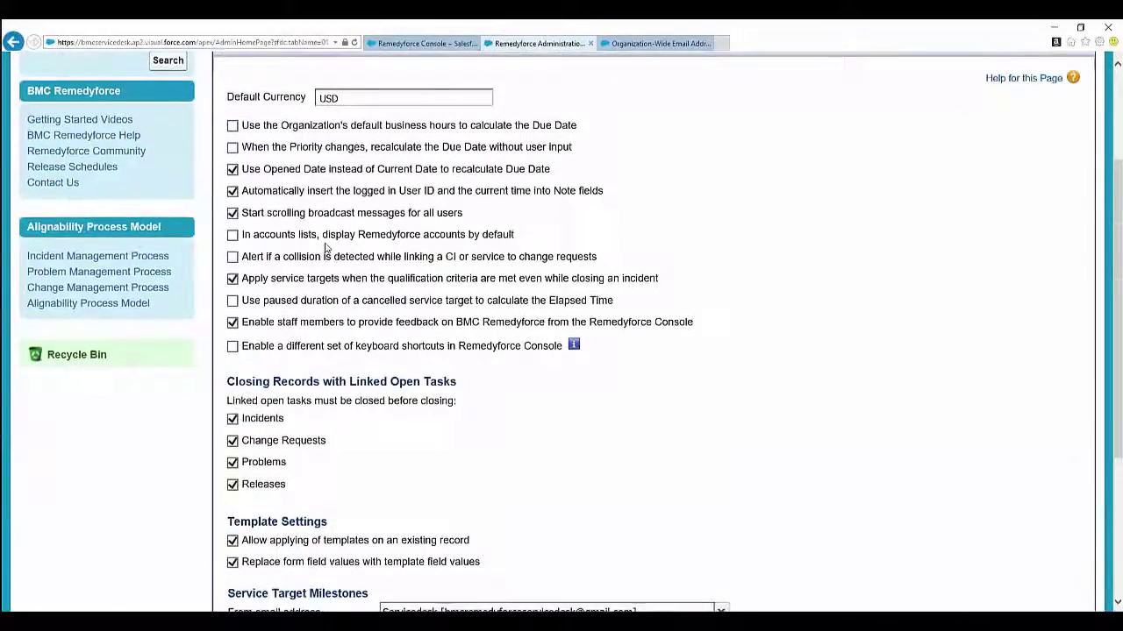
{"action": "scroll", "coordinate": [326, 250], "scroll_direction": "up", "scroll_amount": 3}
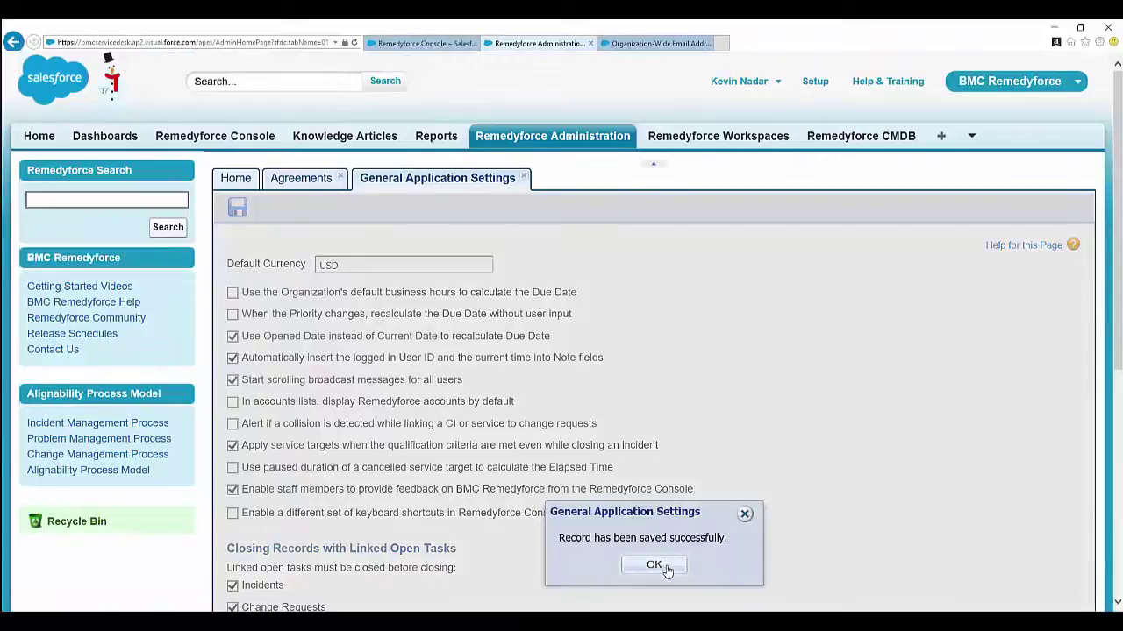
{"action": "left_click", "coordinate": [664, 562]}
Keep Servicedesk as the From email address for service target milestones
{"action": "scroll", "coordinate": [896, 399], "scroll_direction": "down", "scroll_amount": 3}
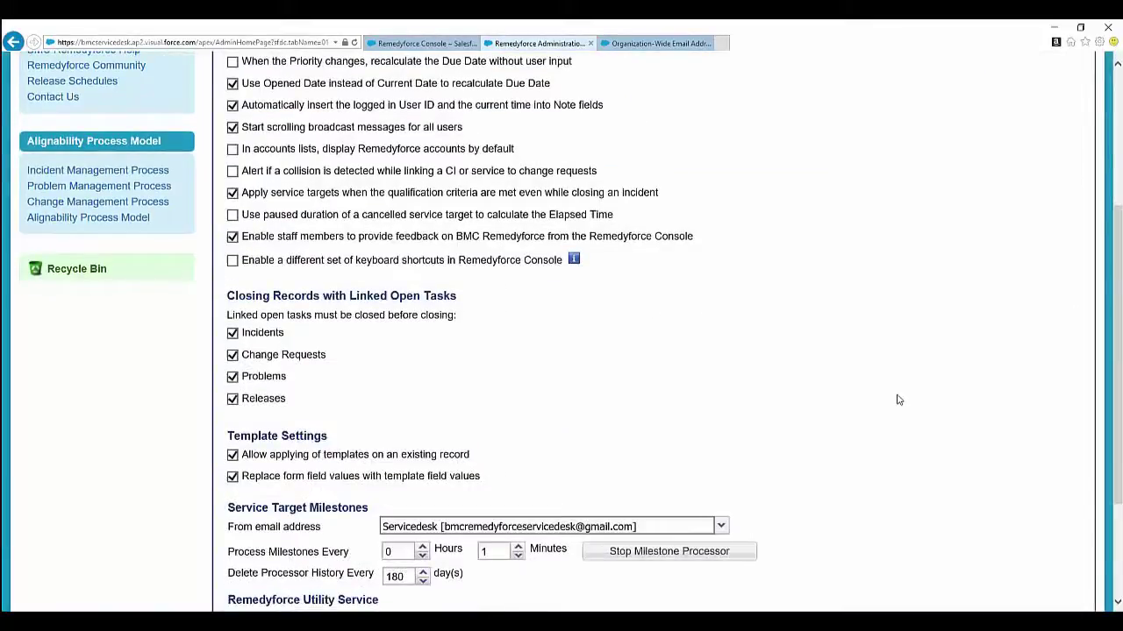
{"action": "scroll", "coordinate": [897, 400], "scroll_direction": "down", "scroll_amount": 1}
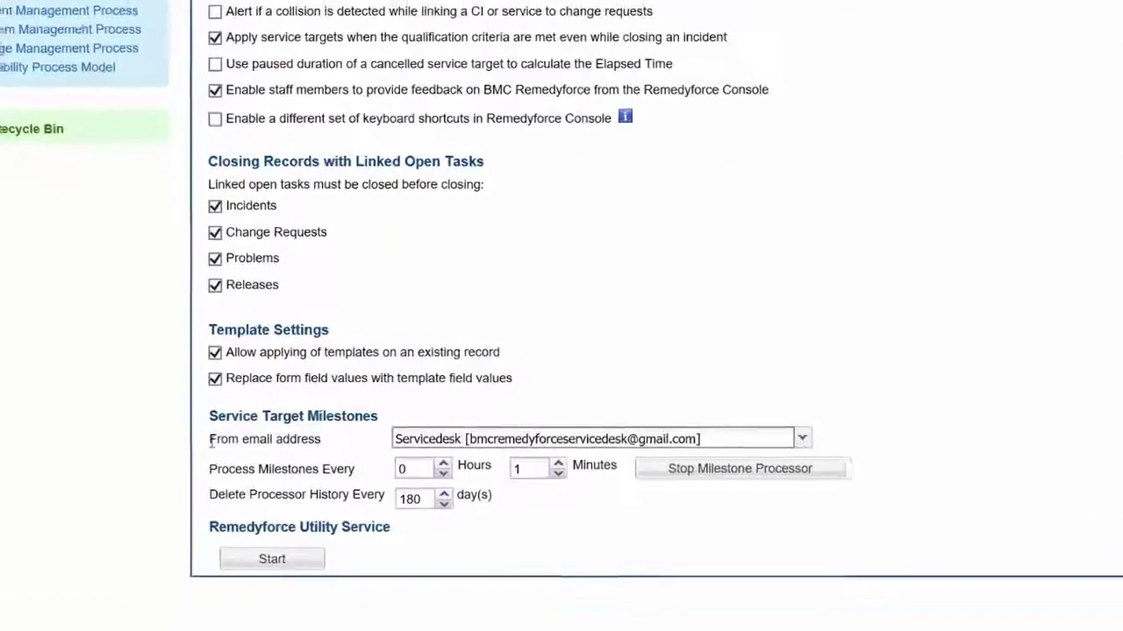
{"action": "left_click_drag", "start_coordinate": [226, 445], "coordinate": [315, 447]}
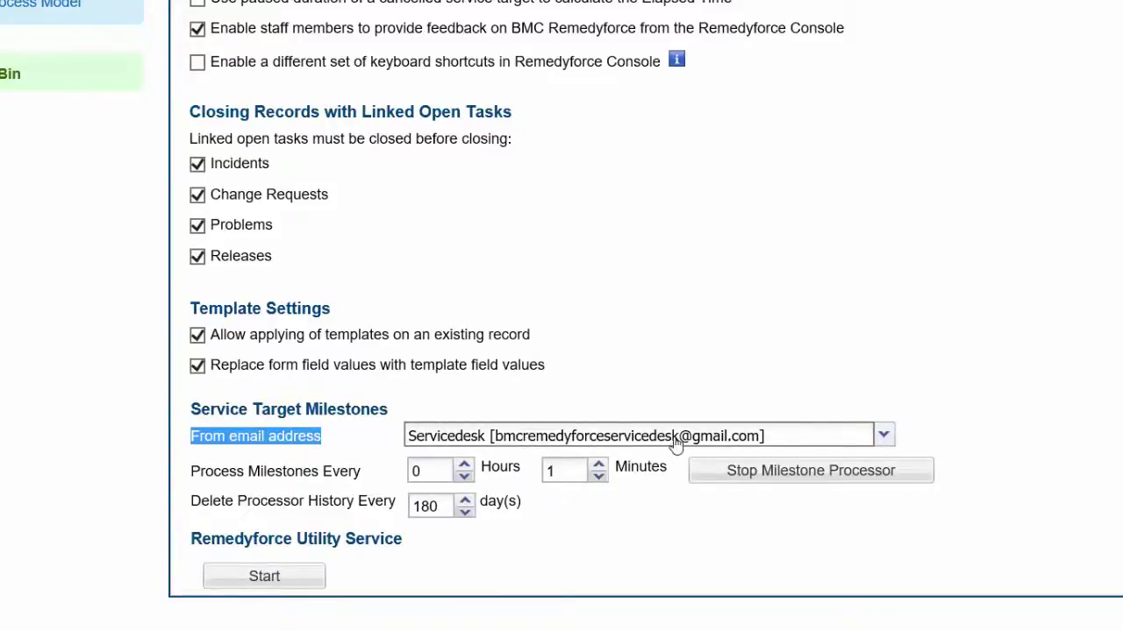
{"action": "left_click", "coordinate": [884, 438]}
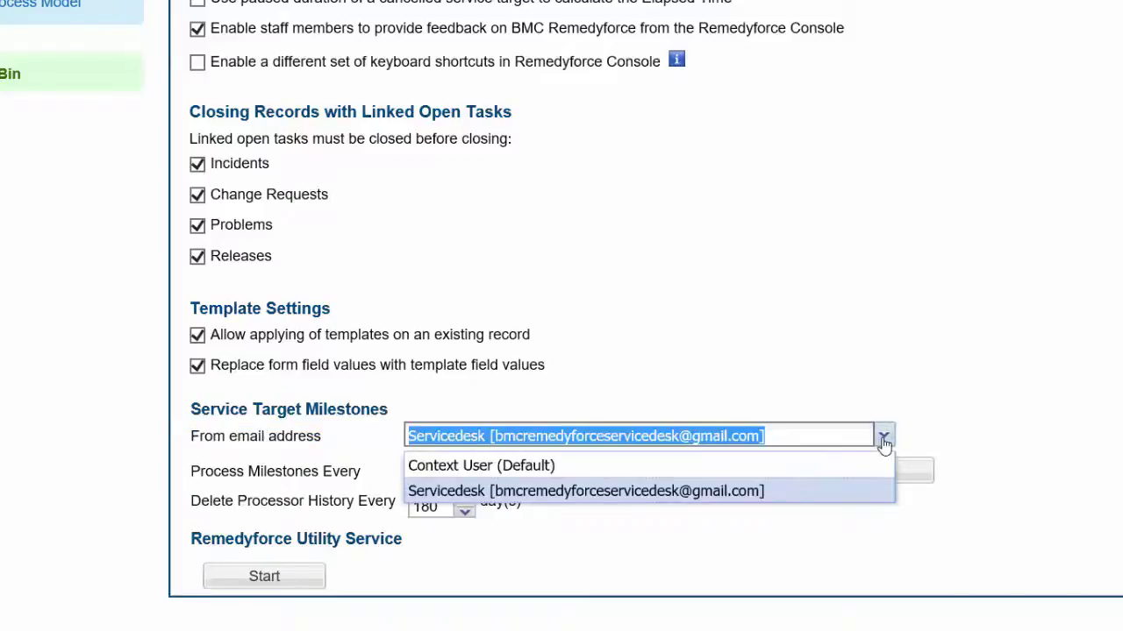
{"action": "left_click", "coordinate": [883, 438]}
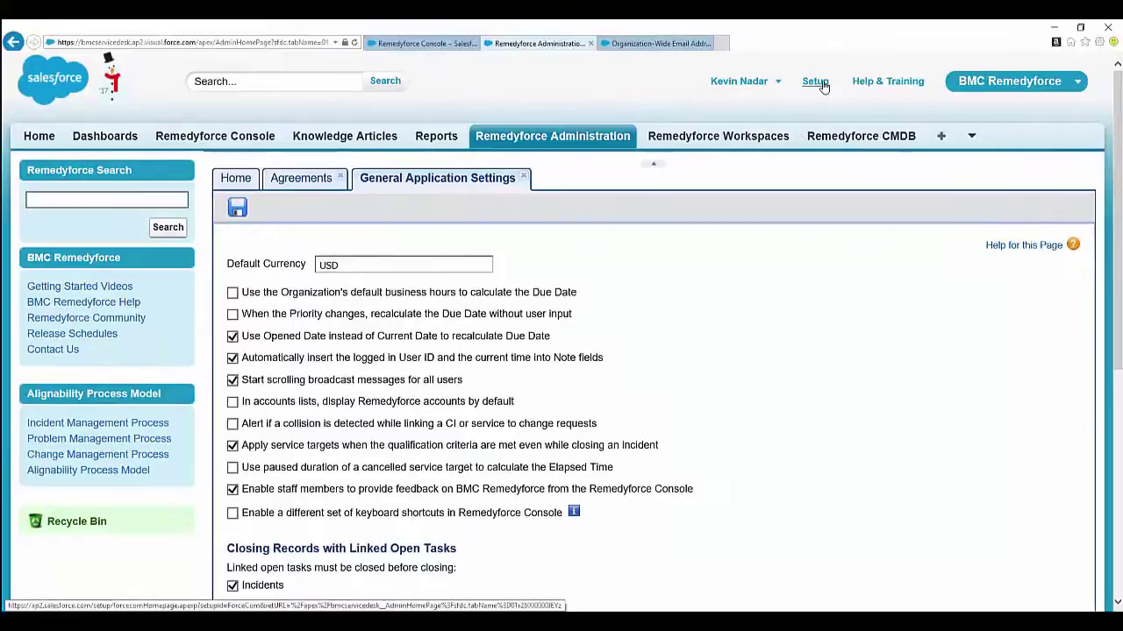
Open Organization-Wide Email Addresses via Quick Find 'organi' and back out of adding one
{"action": "left_click", "coordinate": [659, 43]}
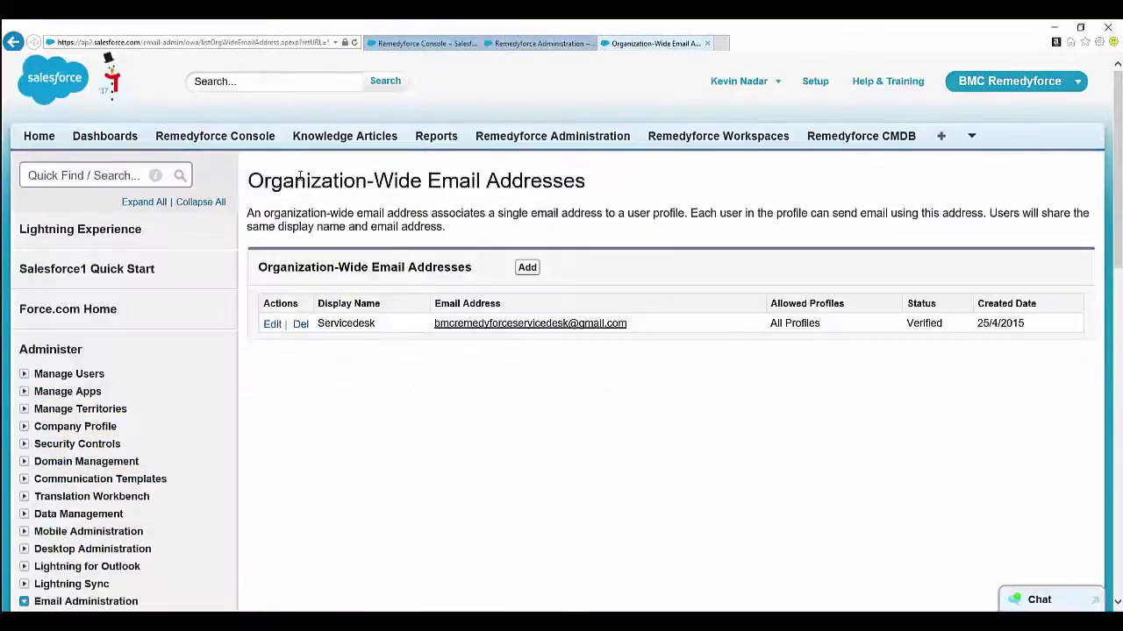
{"action": "left_click", "coordinate": [118, 178]}
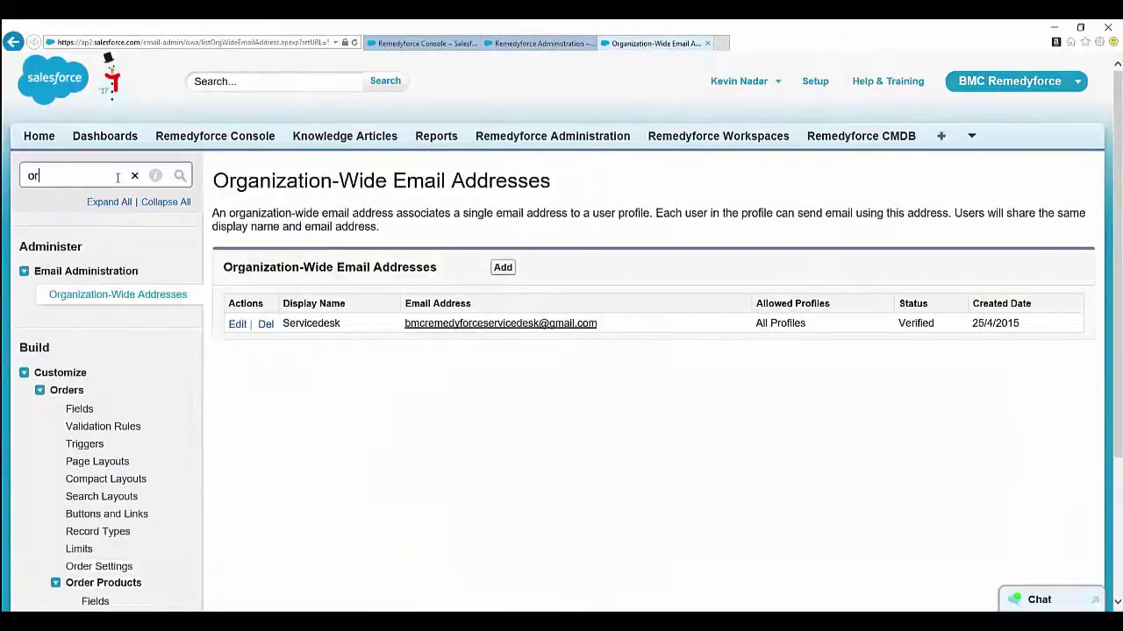
{"action": "type", "text": "organi"}
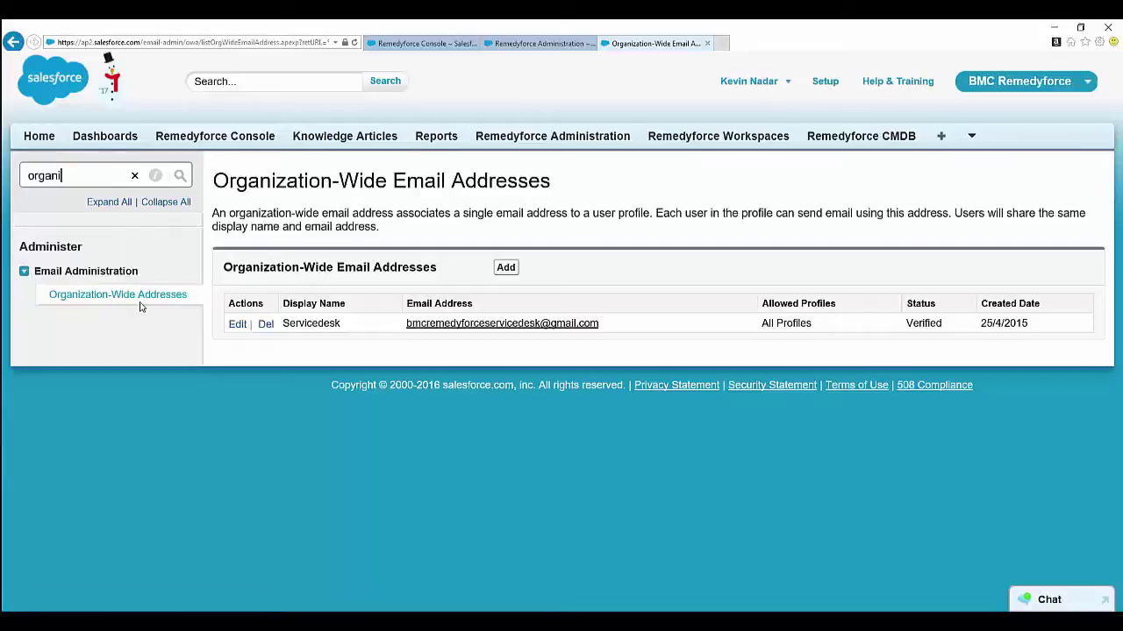
{"action": "left_click", "coordinate": [509, 267]}
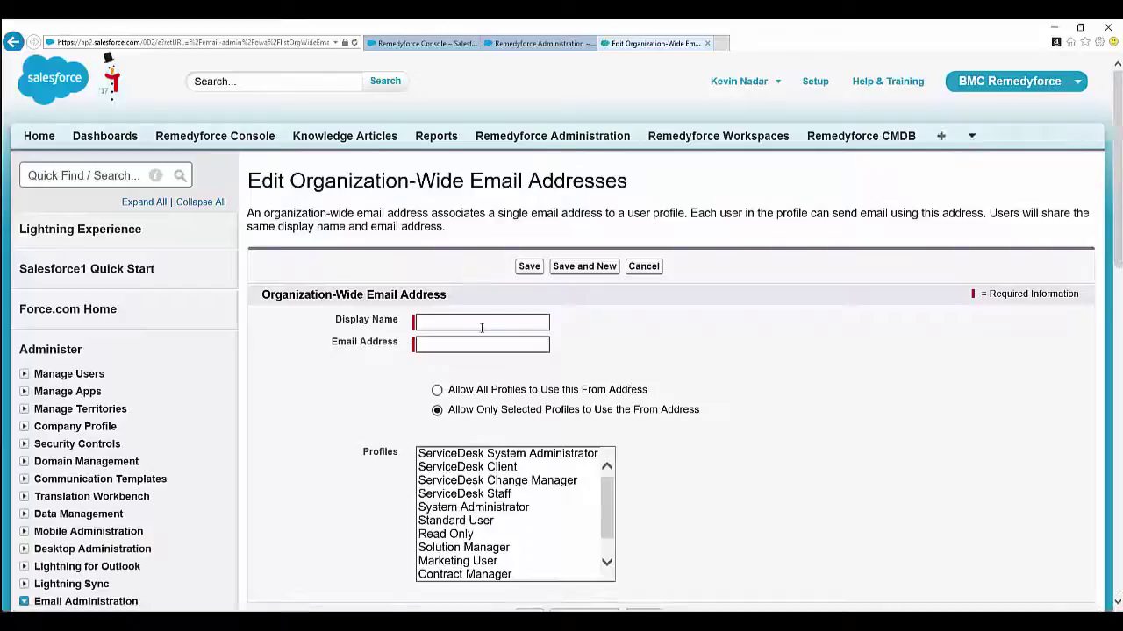
{"action": "left_click", "coordinate": [480, 326]}
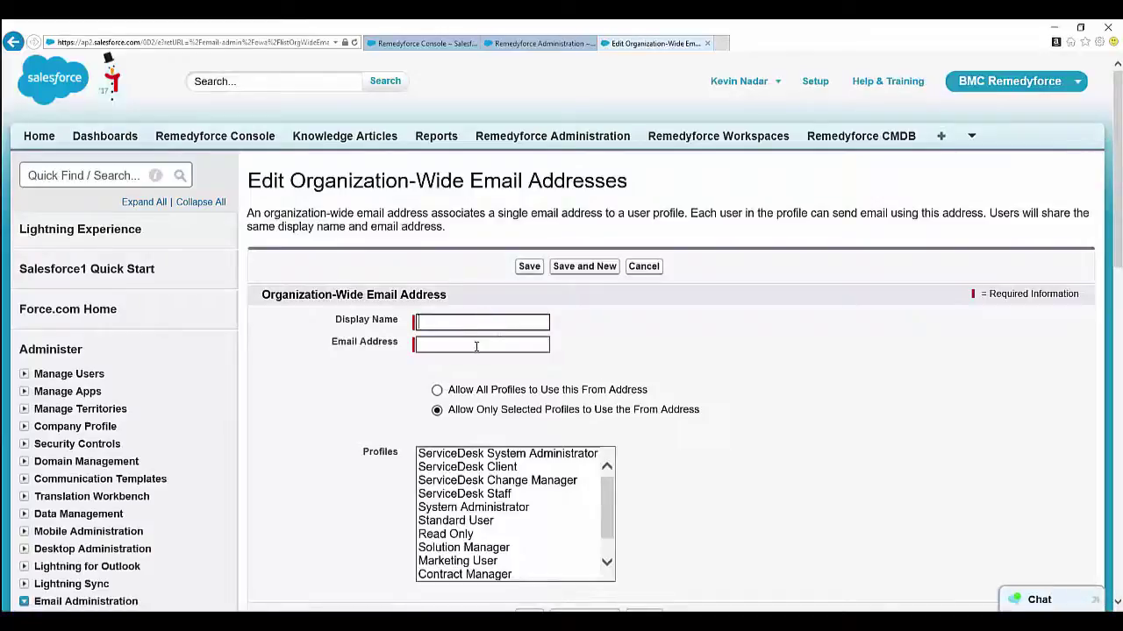
{"action": "left_click", "coordinate": [644, 267]}
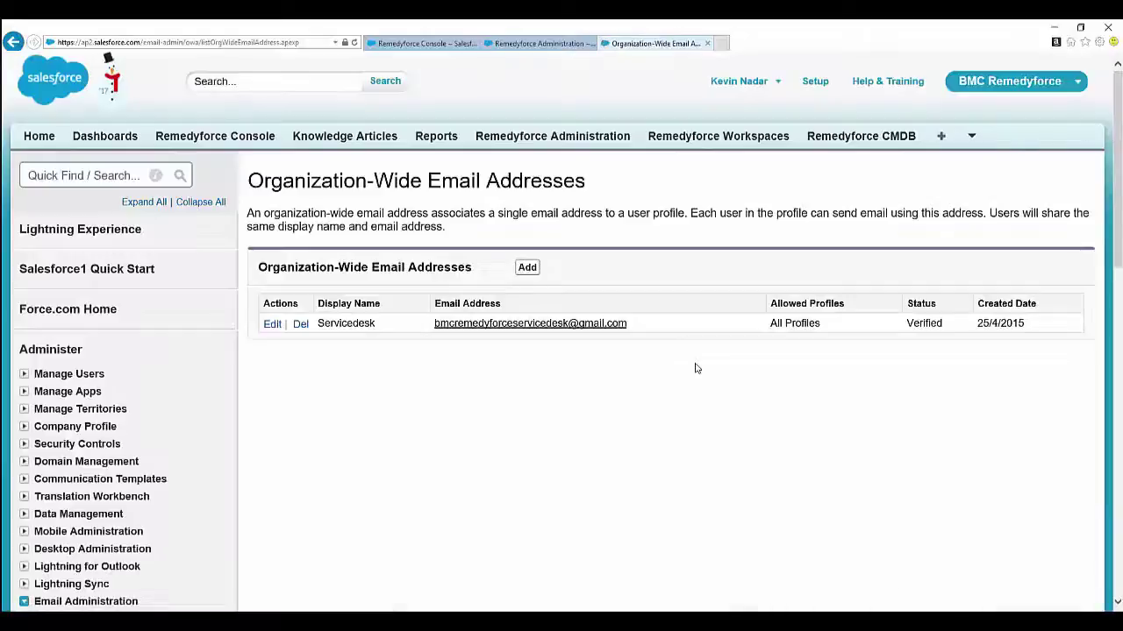
Return to General Application Settings and confirm the milestone from-address is still Servicedesk
{"action": "left_click", "coordinate": [539, 43]}
{"action": "scroll", "coordinate": [561, 355], "scroll_direction": "down", "scroll_amount": 10}
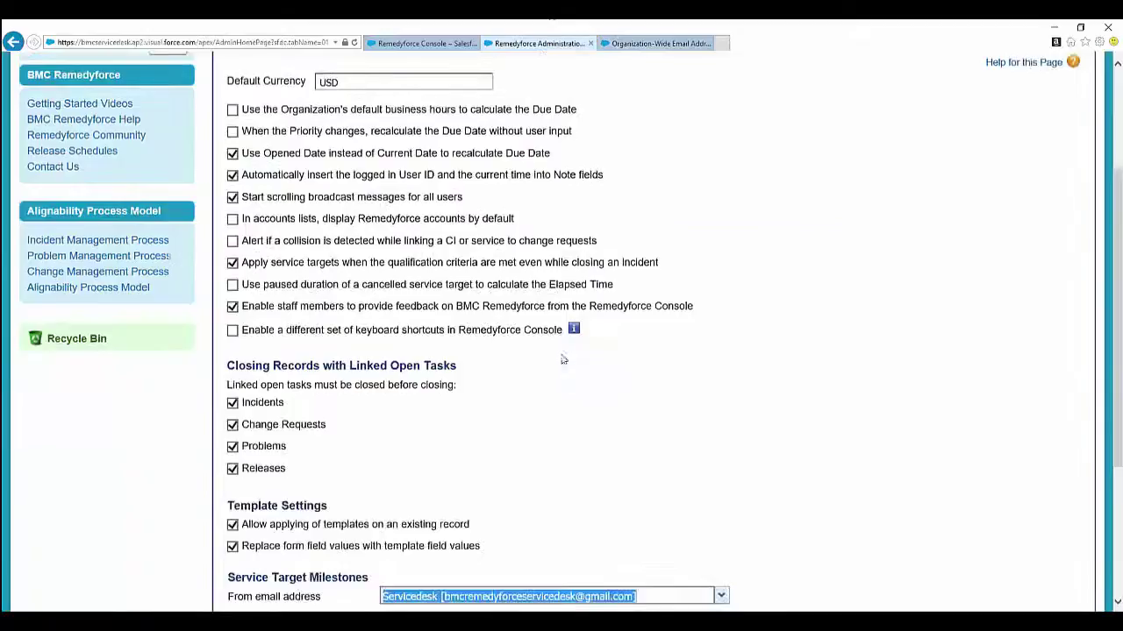
{"action": "left_click", "coordinate": [349, 375]}
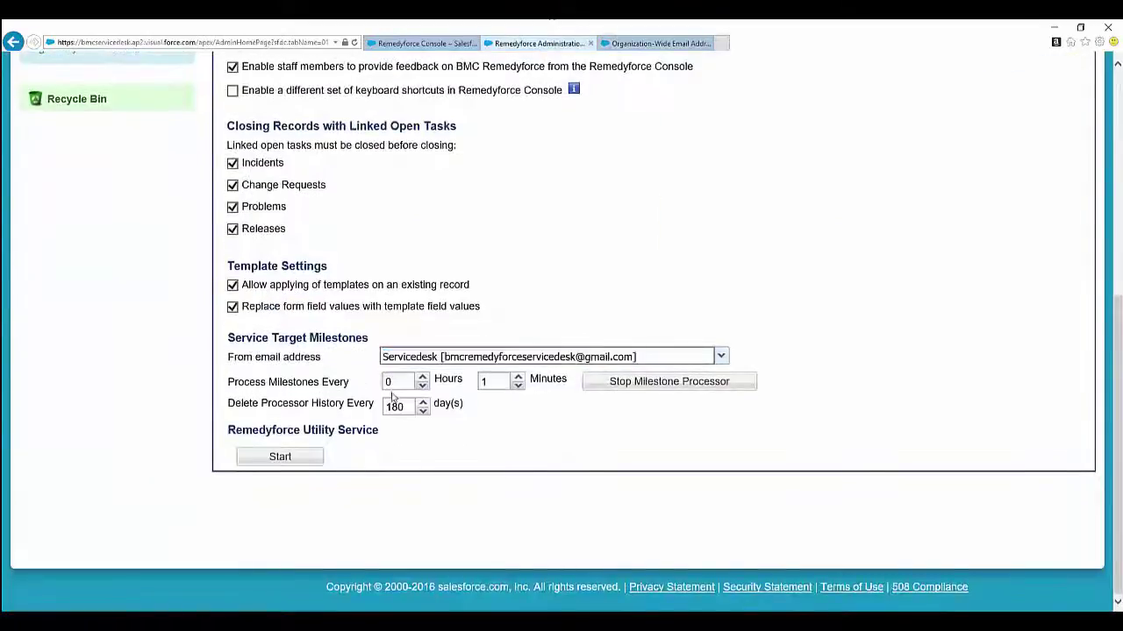
{"action": "left_click", "coordinate": [721, 357]}
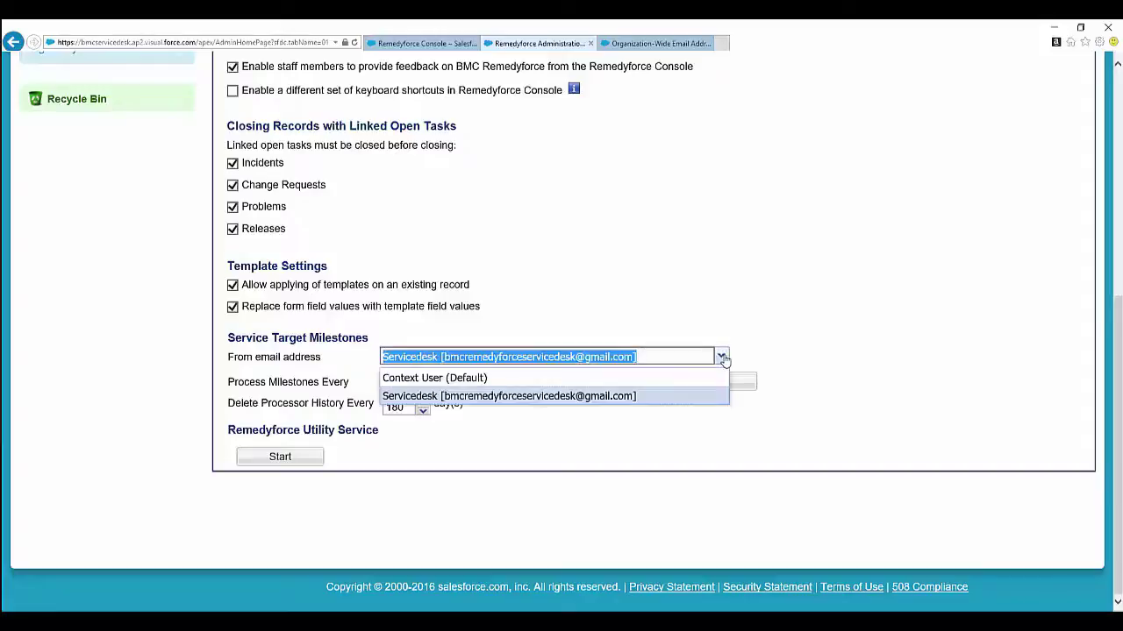
{"action": "left_click", "coordinate": [723, 359]}
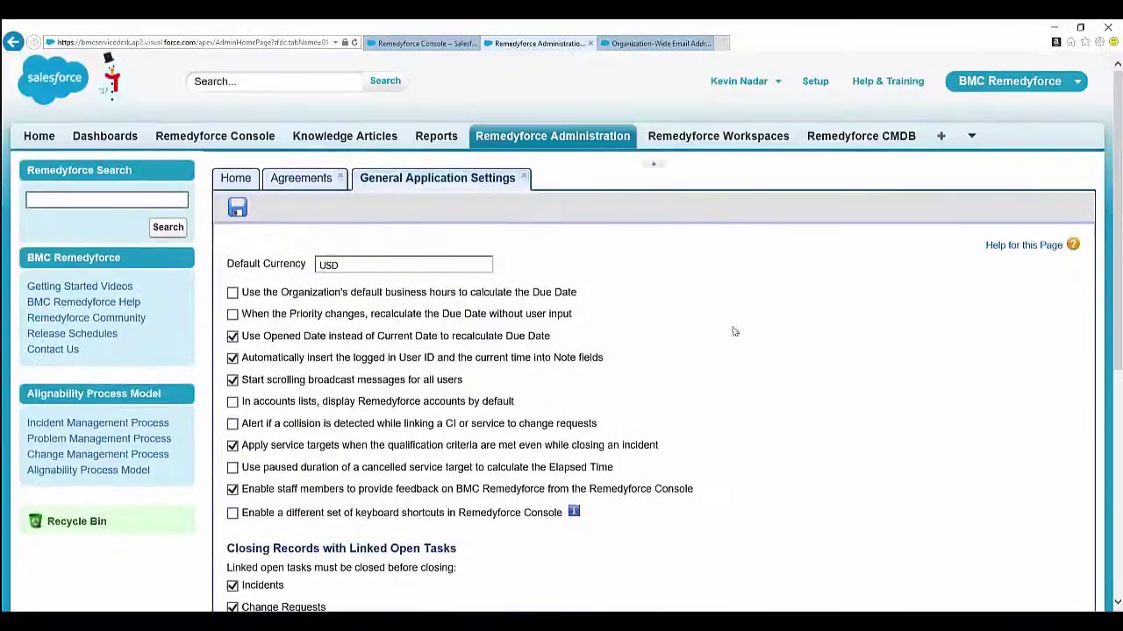